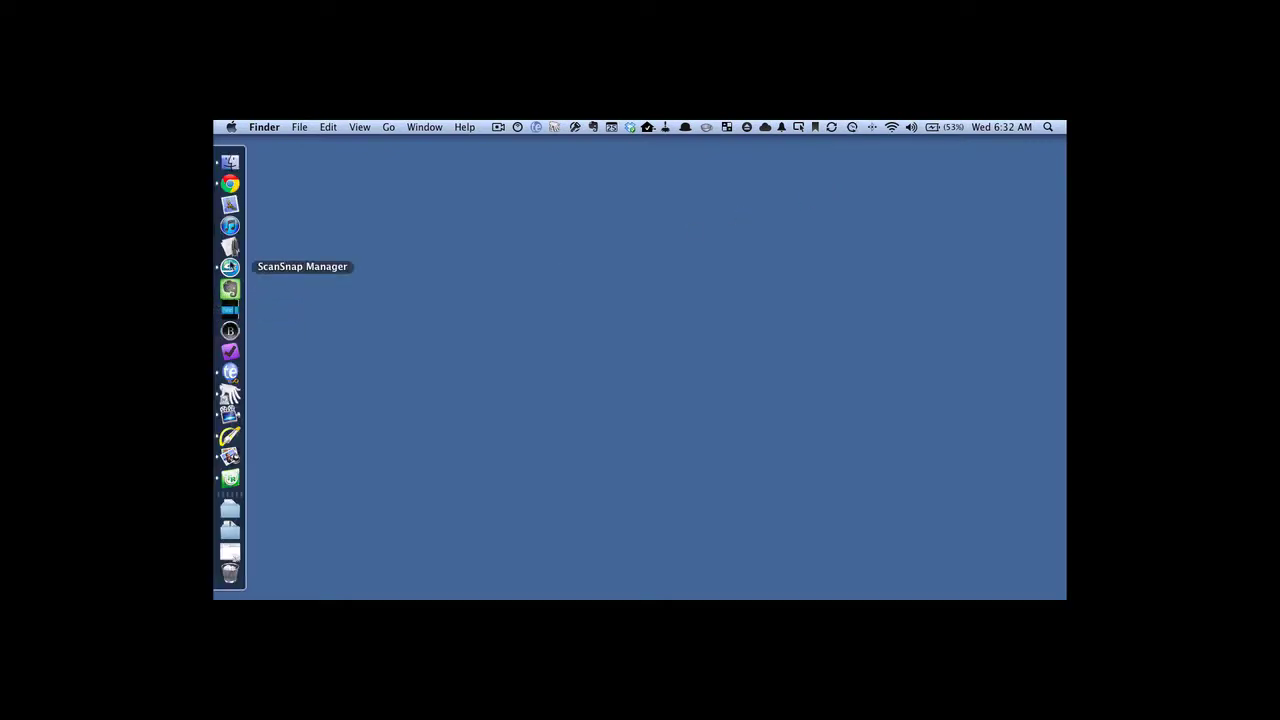
- Open the ScanSnap Manager settings and add a new scan profile named Batch Scanning
{"action": "right_click", "coordinate": [230, 266]}
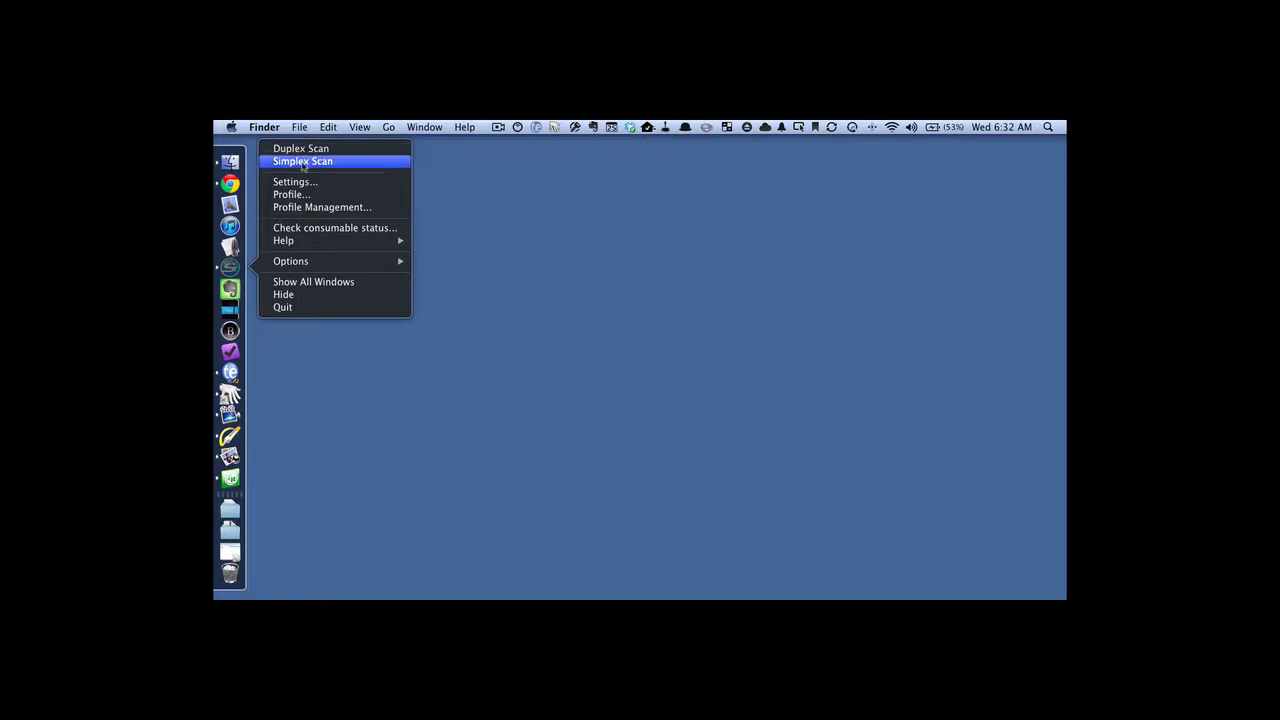
{"action": "left_click", "coordinate": [381, 189]}
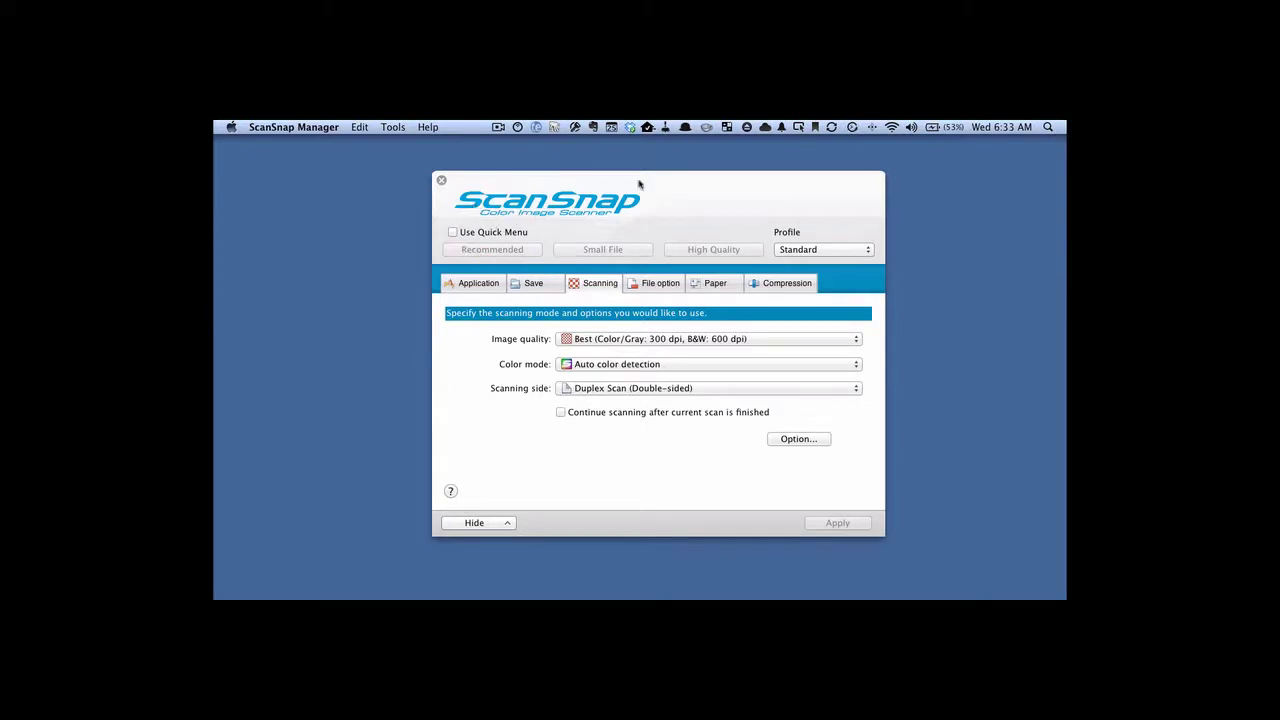
{"action": "left_click", "coordinate": [866, 251]}
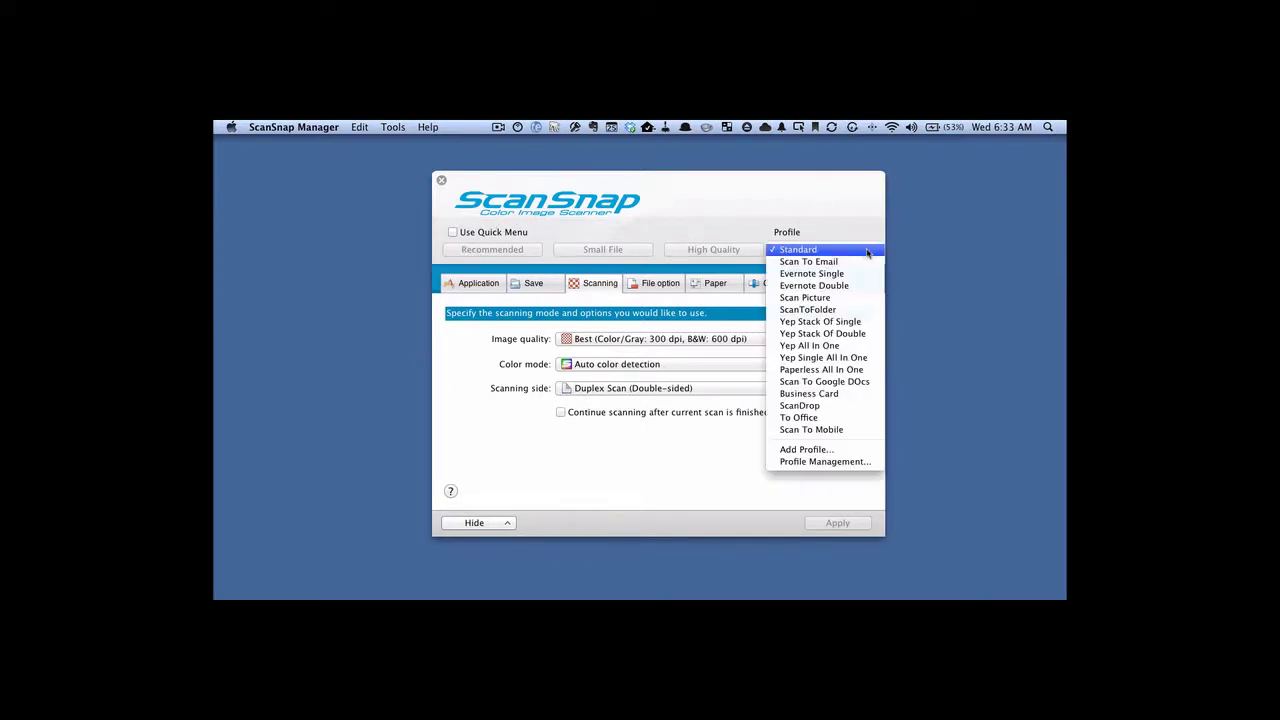
{"action": "left_click", "coordinate": [846, 452]}
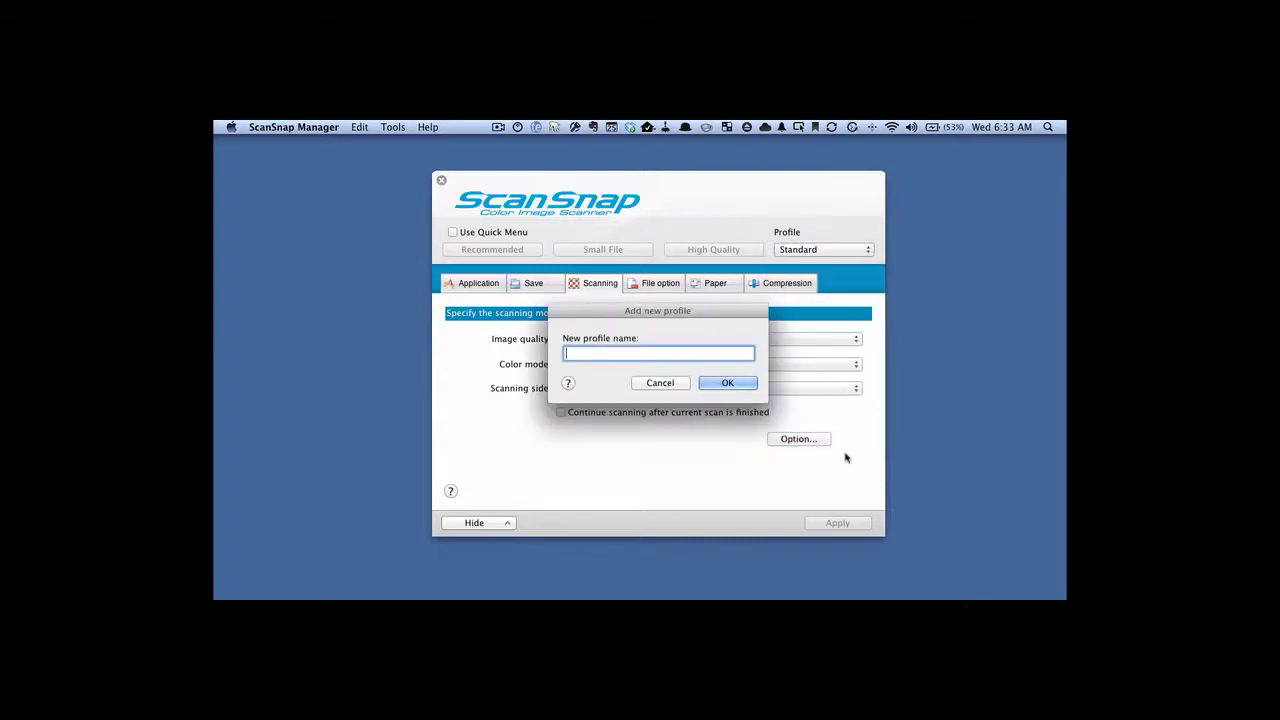
{"action": "type", "text": "Batch Scanning"}
{"action": "key", "text": "Return"}
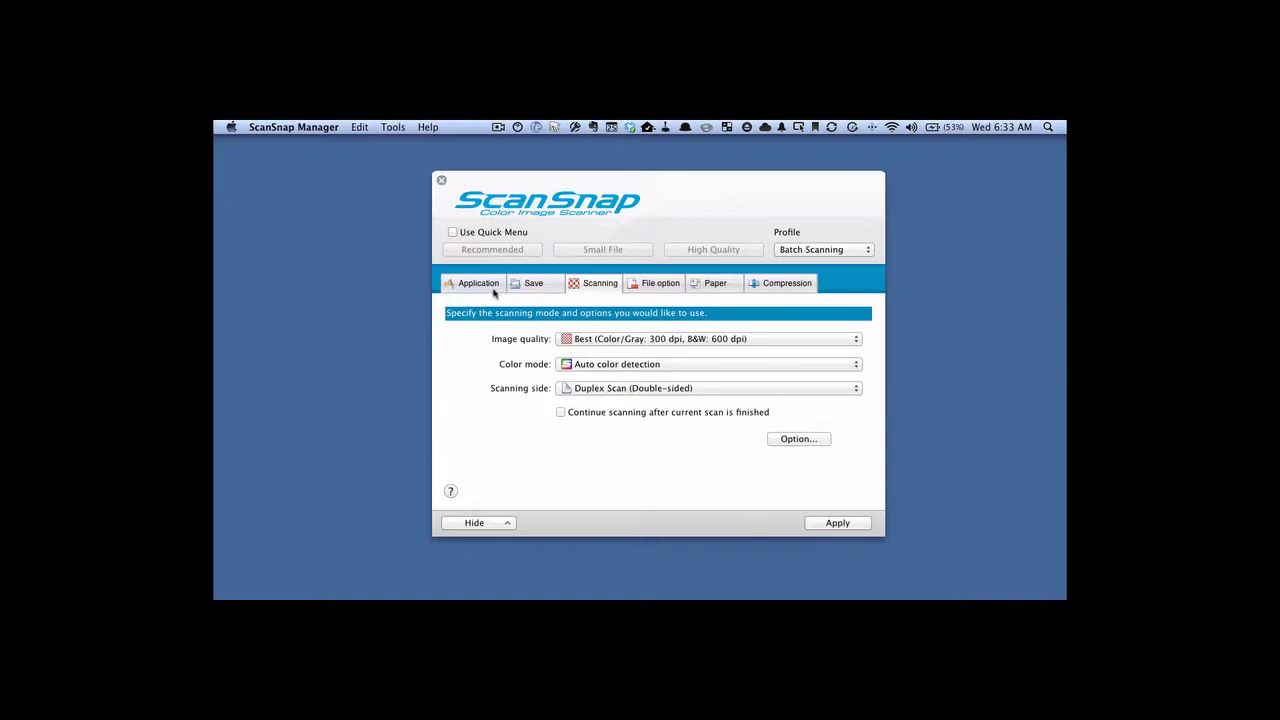
- Set the Batch Scanning profile's application to Scan to Searchable PDF
{"action": "left_click", "coordinate": [493, 289]}
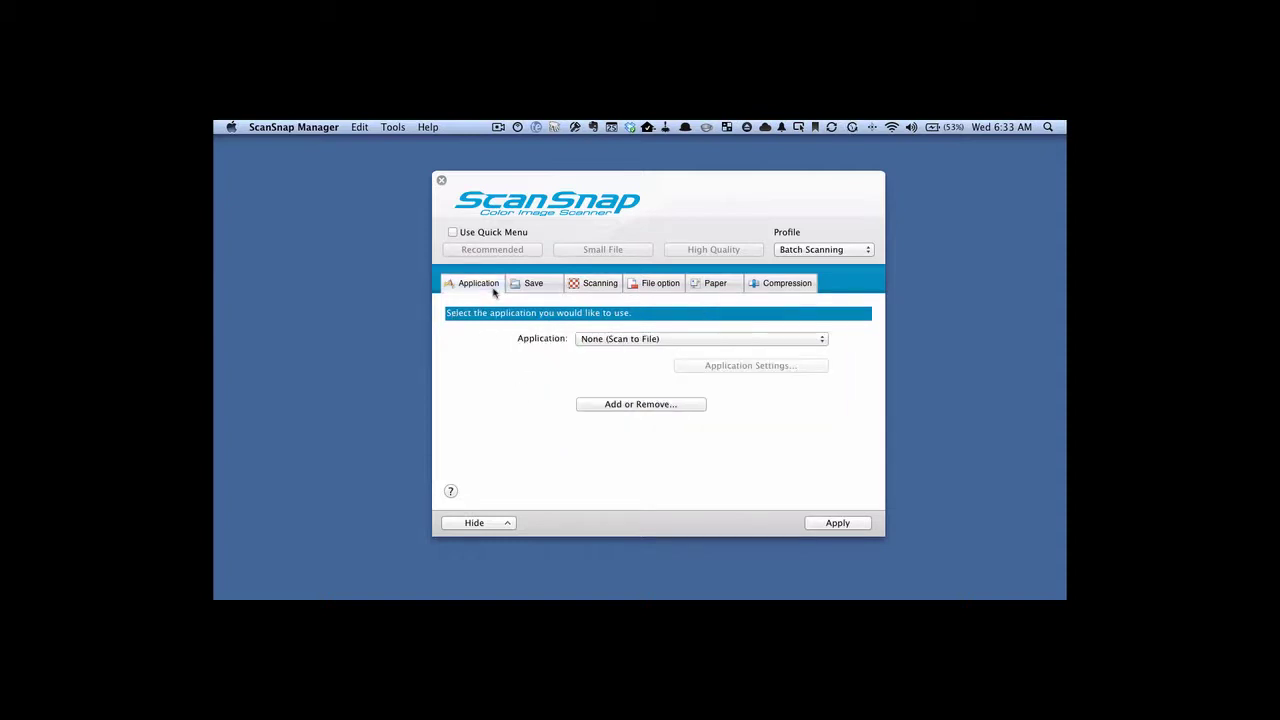
{"action": "left_click", "coordinate": [794, 339]}
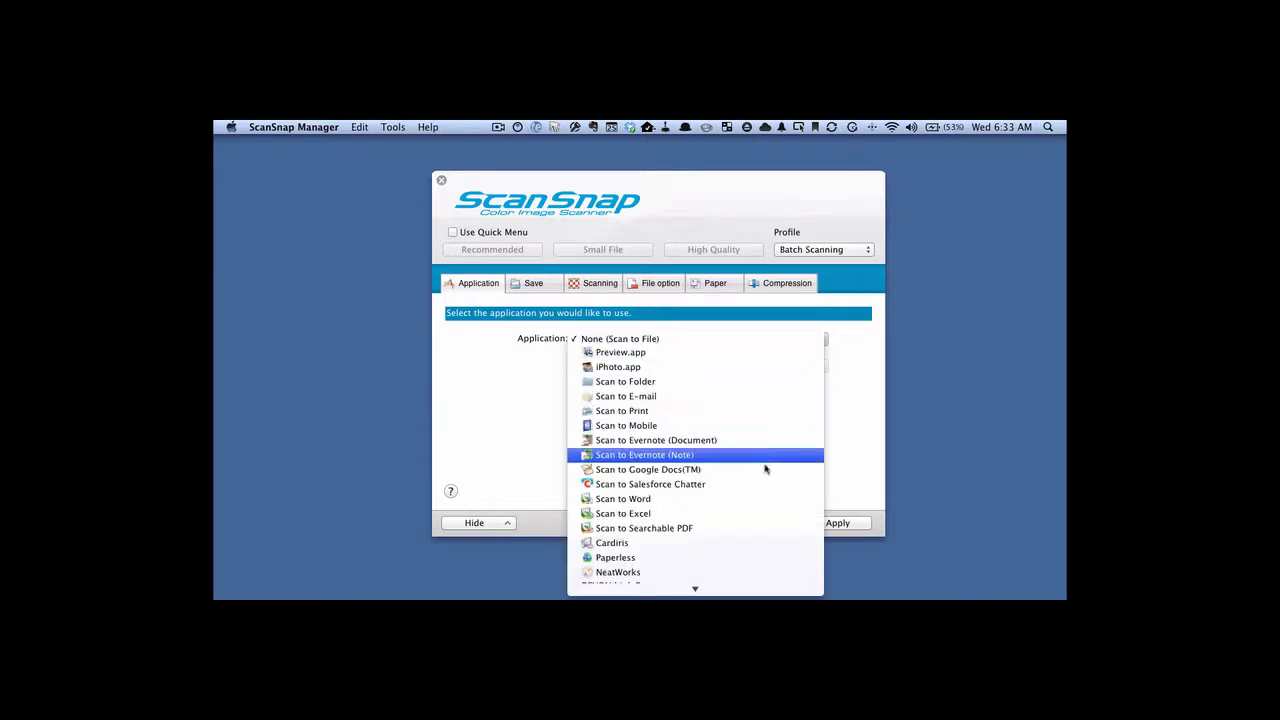
{"action": "left_click", "coordinate": [760, 528]}
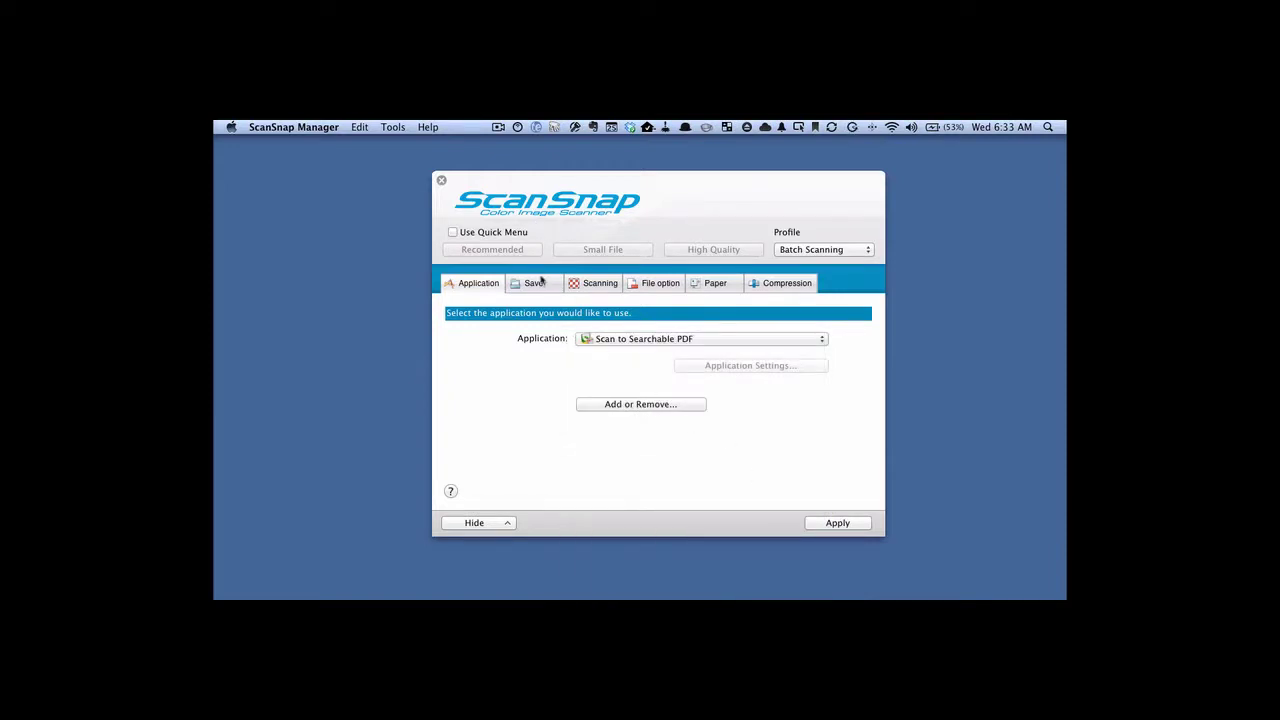
- Set the profile's image saving folder to Scan Inbox on the Desktop
{"action": "left_click", "coordinate": [535, 283]}
{"action": "left_click", "coordinate": [828, 372]}
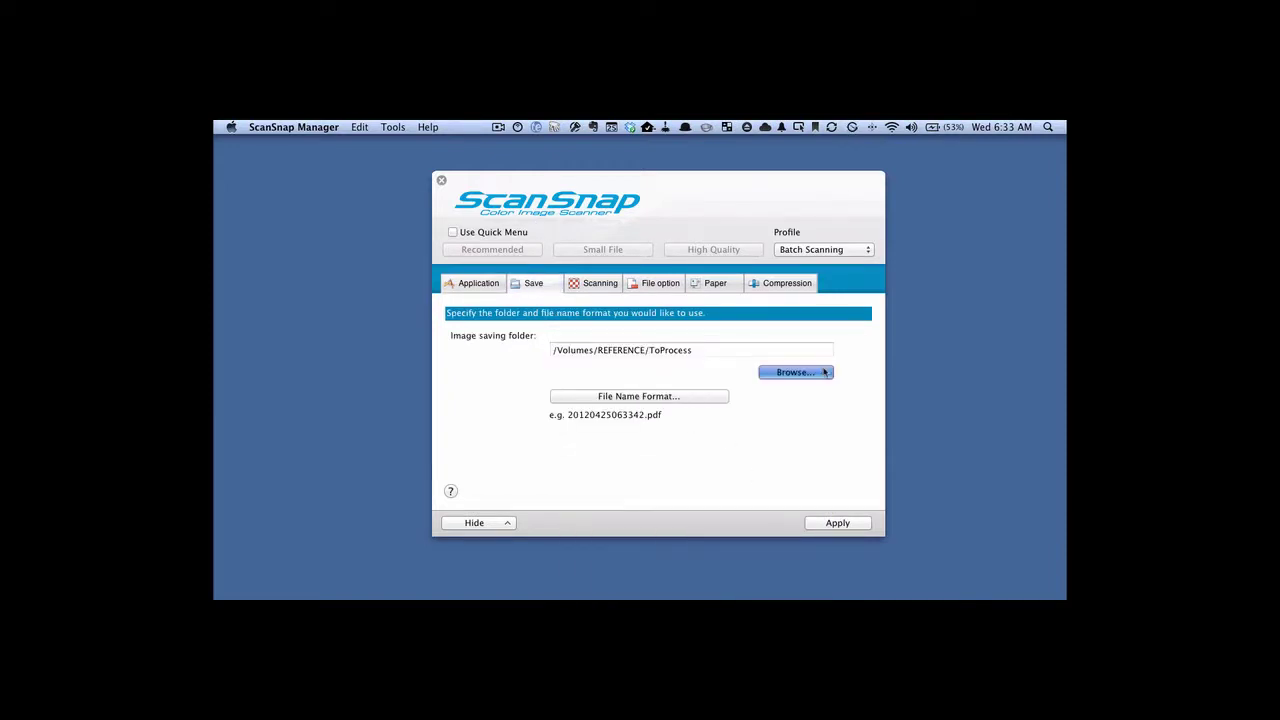
{"action": "left_click", "coordinate": [465, 253]}
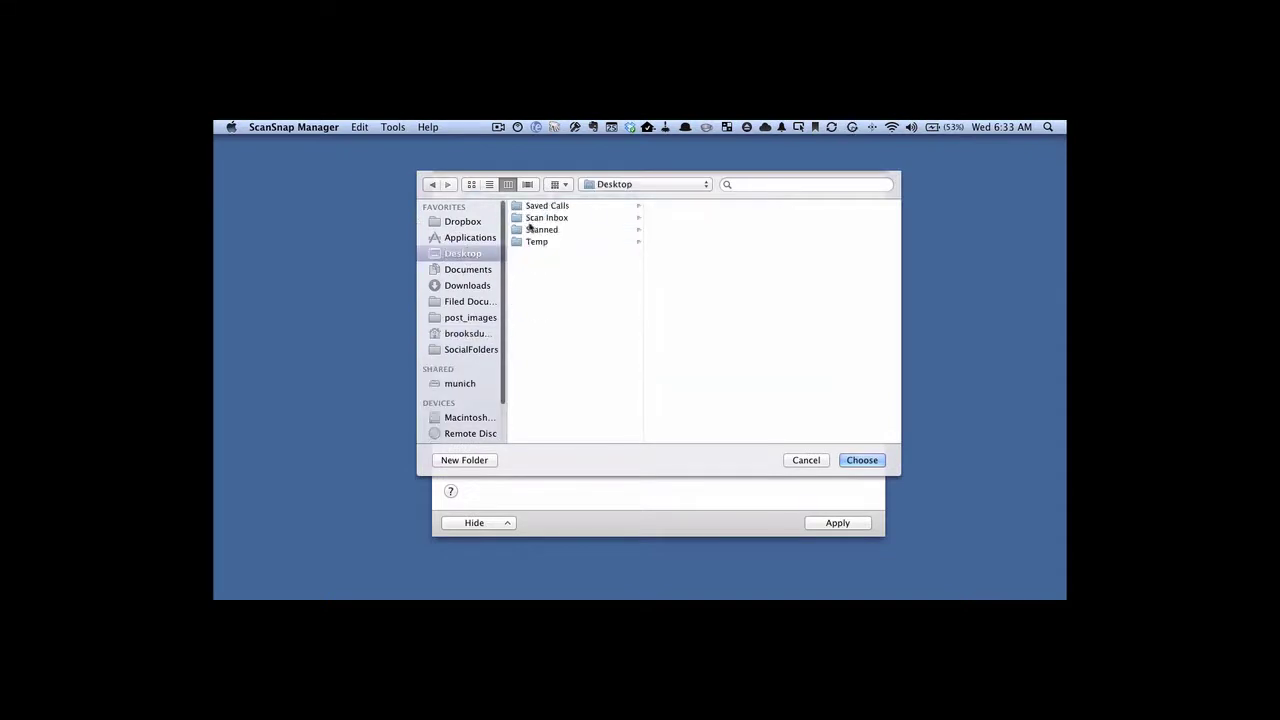
{"action": "left_click", "coordinate": [562, 219]}
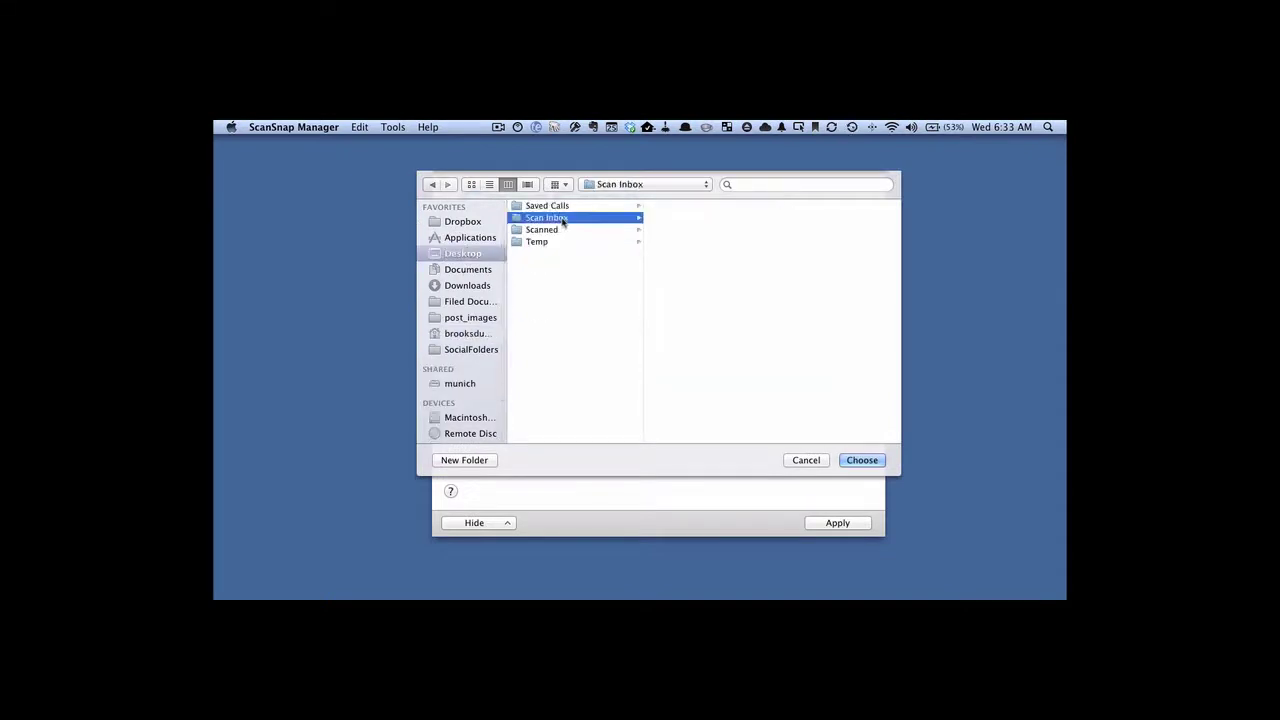
{"action": "left_click", "coordinate": [859, 462]}
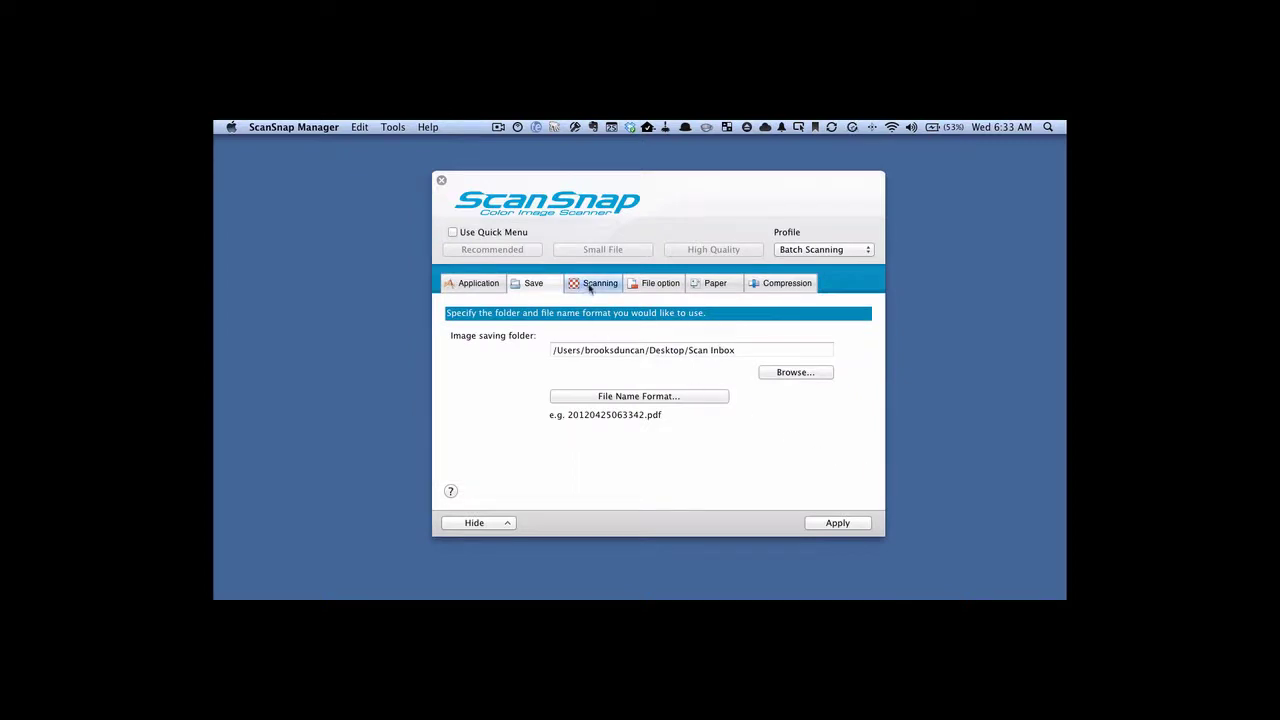
- Set the profile's scanning side to Simplex Scan (Single-sided)
{"action": "left_click", "coordinate": [592, 286]}
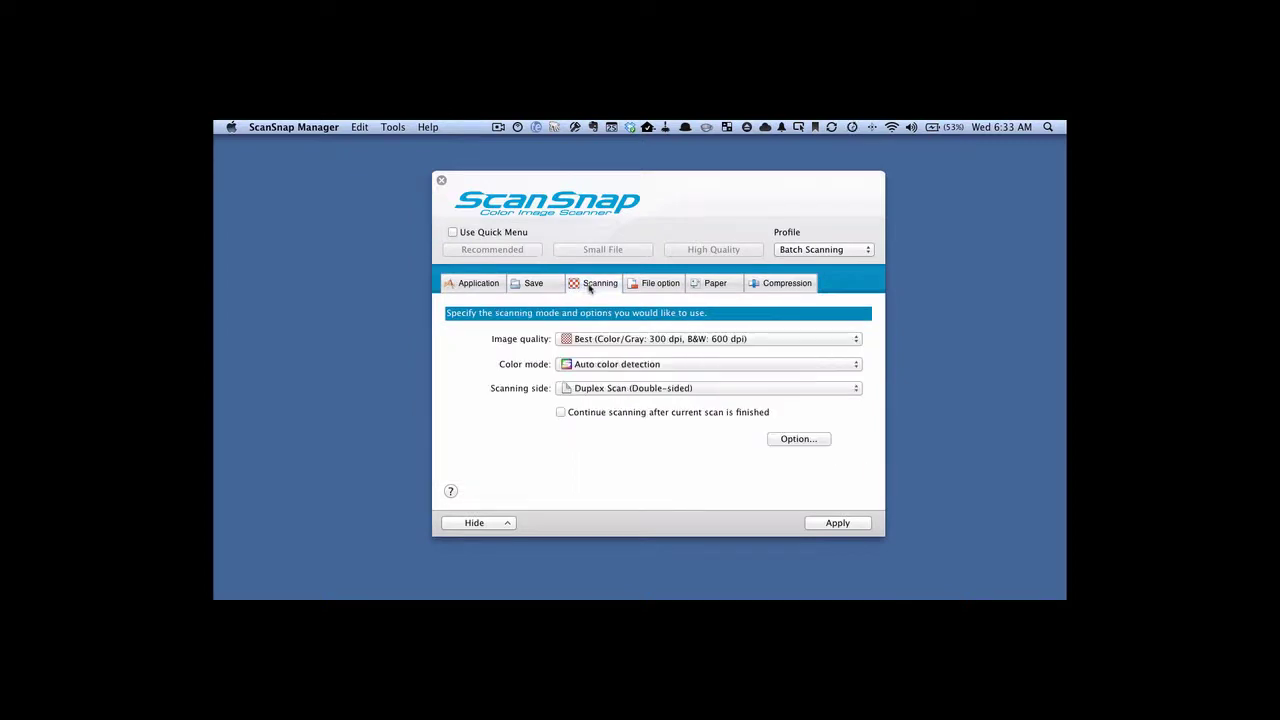
{"action": "left_click", "coordinate": [756, 394]}
{"action": "left_click", "coordinate": [756, 402]}
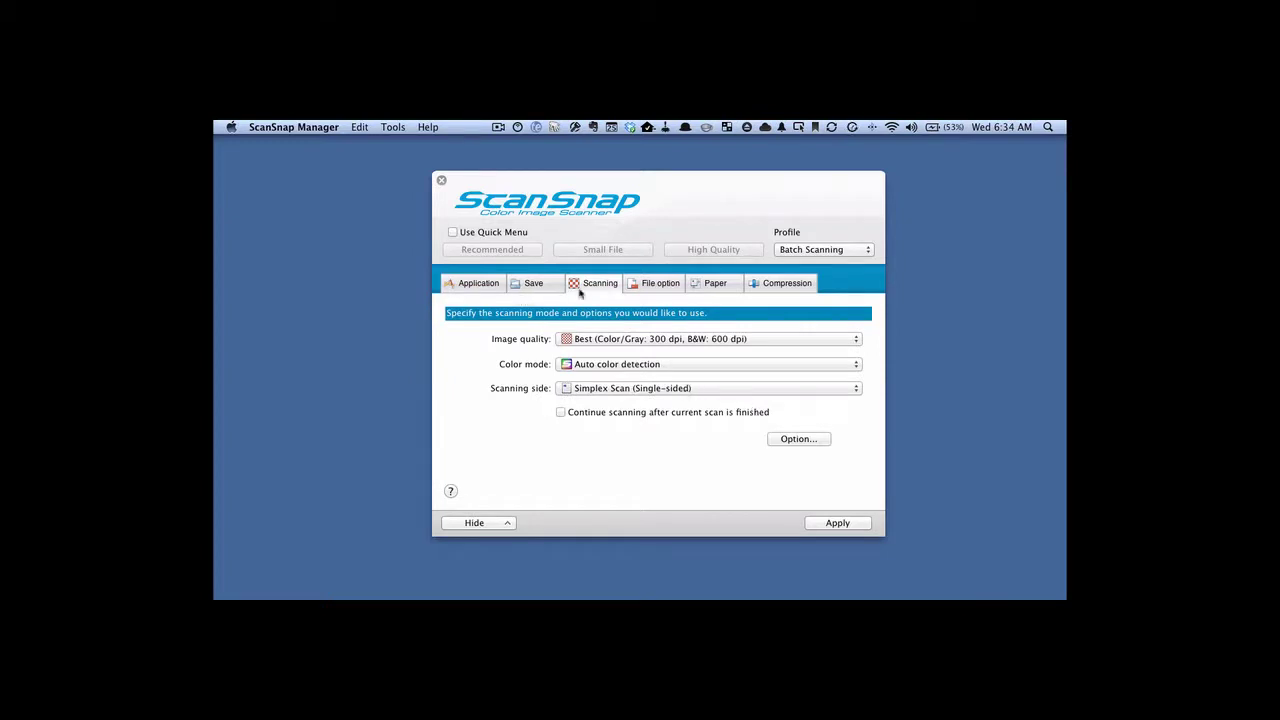
- Turn off Convert to Searchable PDF in the profile's file options, and review its application setting
{"action": "left_click", "coordinate": [642, 285]}
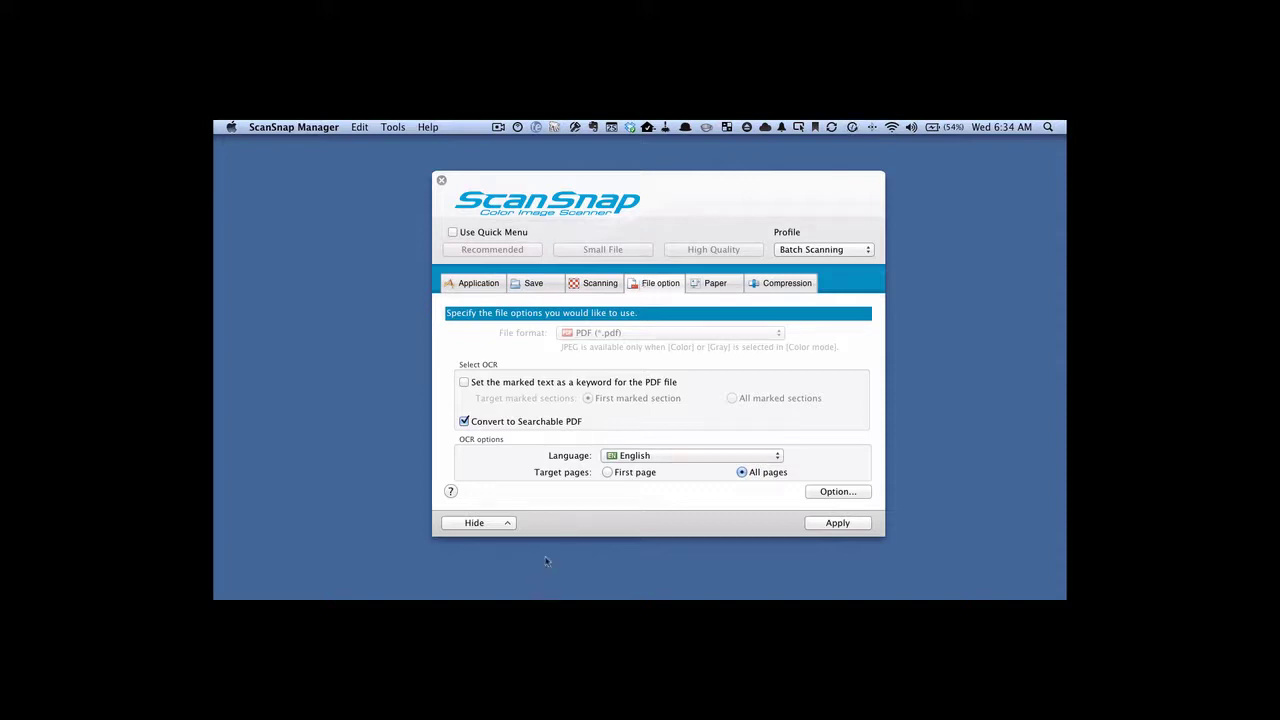
{"action": "mouse_move", "coordinate": [489, 402]}
{"action": "left_mouse_down"}
{"action": "mouse_move", "coordinate": [458, 425]}
{"action": "mouse_move", "coordinate": [558, 450]}
{"action": "mouse_move", "coordinate": [578, 396]}
{"action": "mouse_move", "coordinate": [474, 383]}
{"action": "left_mouse_up"}
{"action": "left_click", "coordinate": [463, 421]}
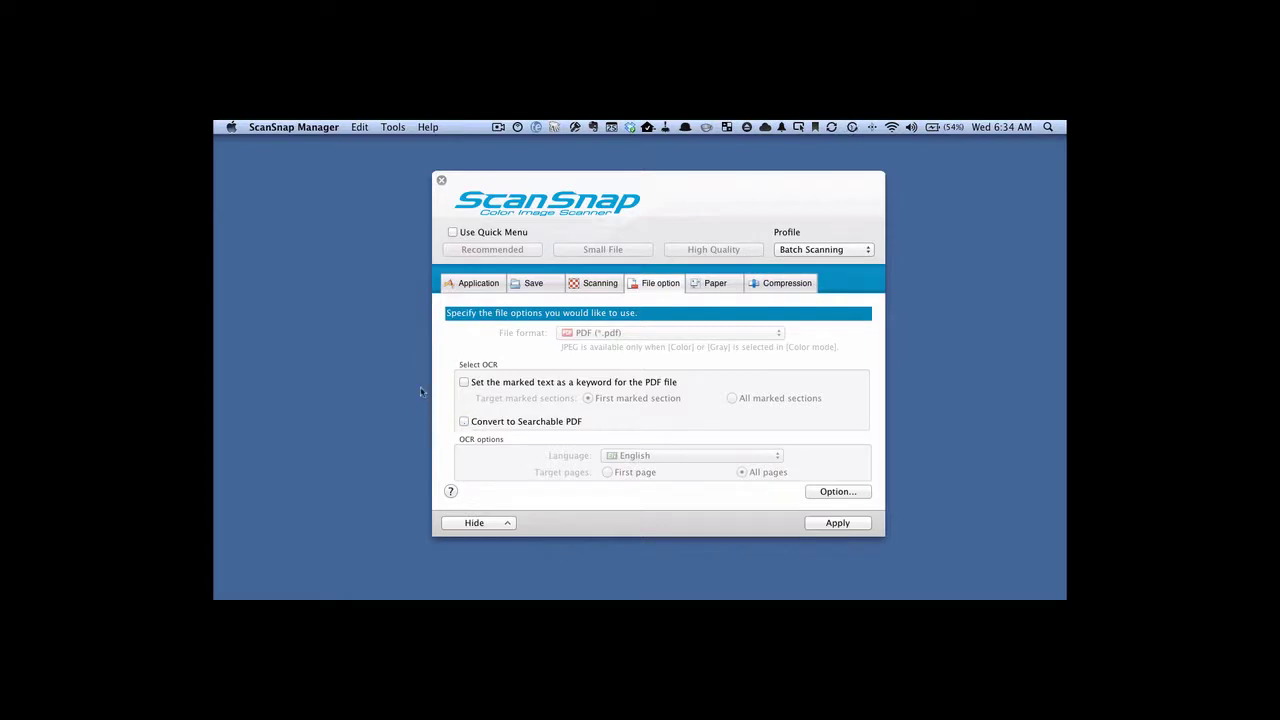
{"action": "left_click", "coordinate": [483, 284]}
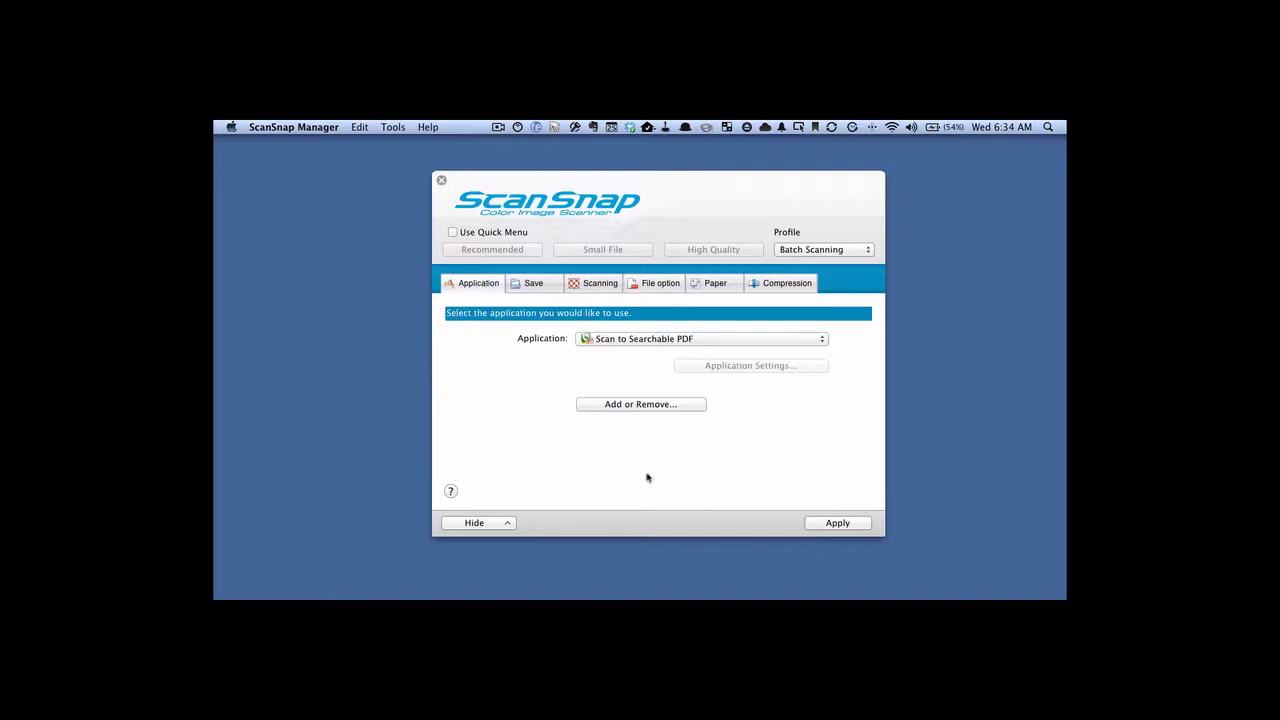
{"action": "mouse_move", "coordinate": [548, 384]}
{"action": "left_mouse_down"}
{"action": "mouse_move", "coordinate": [605, 370]}
{"action": "mouse_move", "coordinate": [597, 356]}
{"action": "left_mouse_up"}
- Set the PDF file option to generate one PDF per fixed number of pages, lower the page count by one, and apply the profile
{"action": "left_click", "coordinate": [648, 288]}
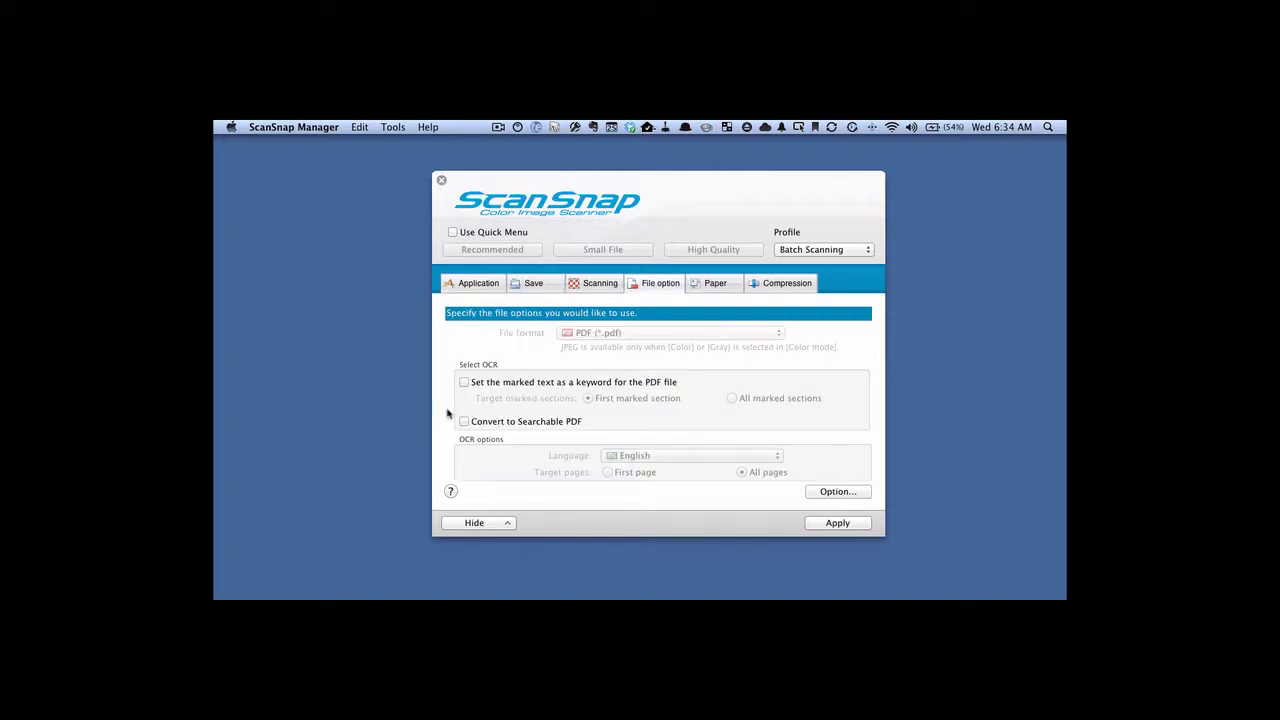
{"action": "left_click", "coordinate": [822, 492]}
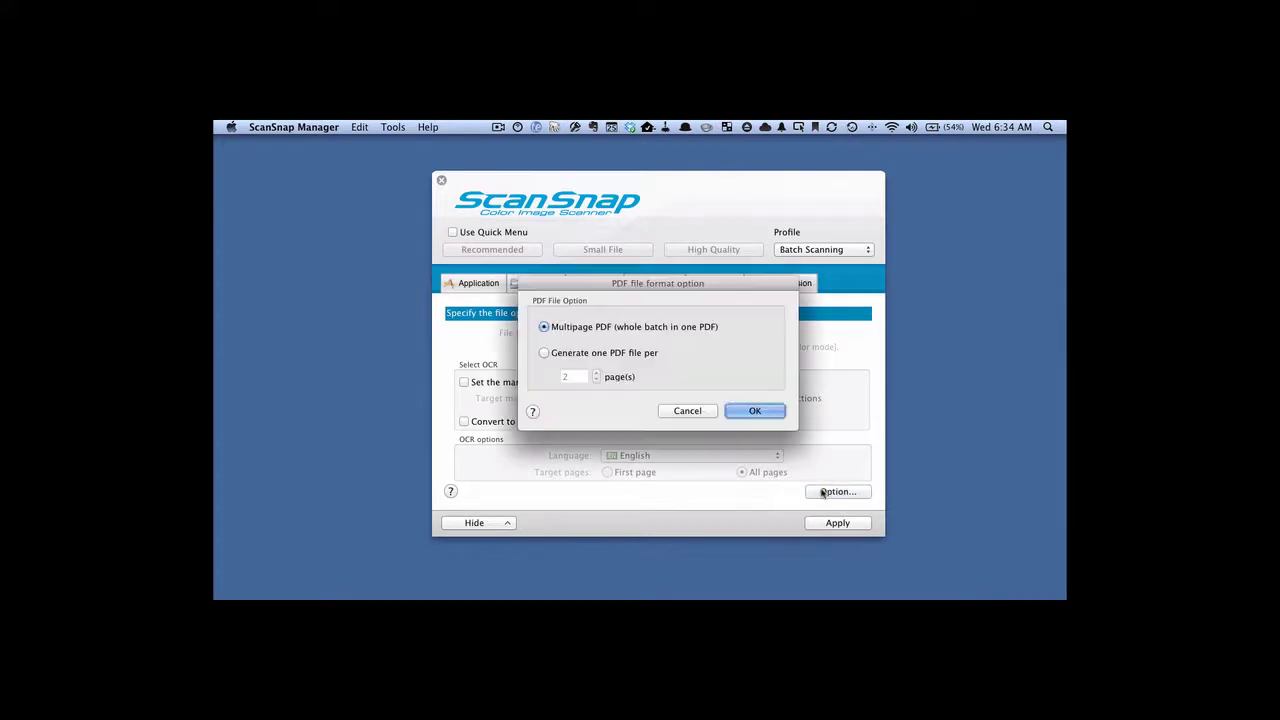
{"action": "left_click", "coordinate": [544, 353]}
{"action": "left_click", "coordinate": [596, 380]}
{"action": "left_click", "coordinate": [758, 410]}
{"action": "left_click", "coordinate": [852, 524]}
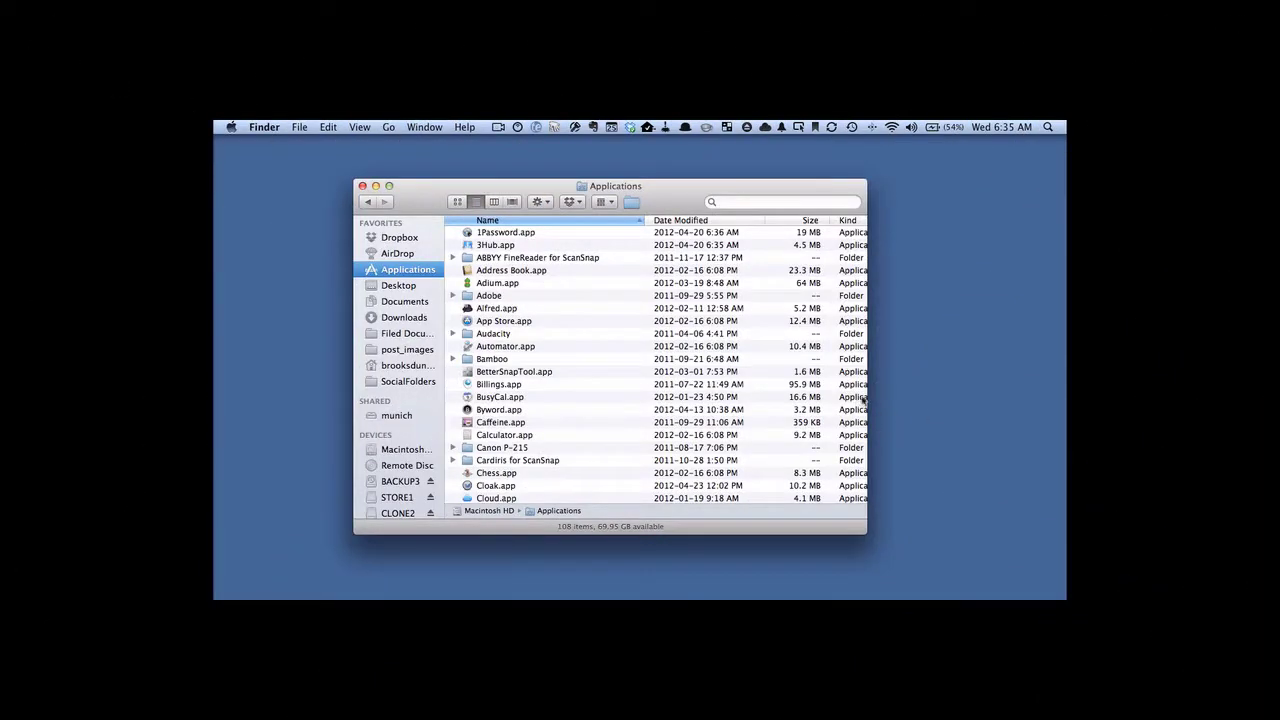
- Launch FineReader for ScanSnap Preferences from the ABBYY FineReader for ScanSnap folder in Applications
{"action": "mouse_move", "coordinate": [472, 292]}
{"action": "left_mouse_down"}
{"action": "mouse_move", "coordinate": [455, 258]}
{"action": "mouse_move", "coordinate": [360, 268]}
{"action": "mouse_move", "coordinate": [463, 276]}
{"action": "mouse_move", "coordinate": [420, 262]}
{"action": "left_mouse_up"}
{"action": "left_click", "coordinate": [577, 246]}
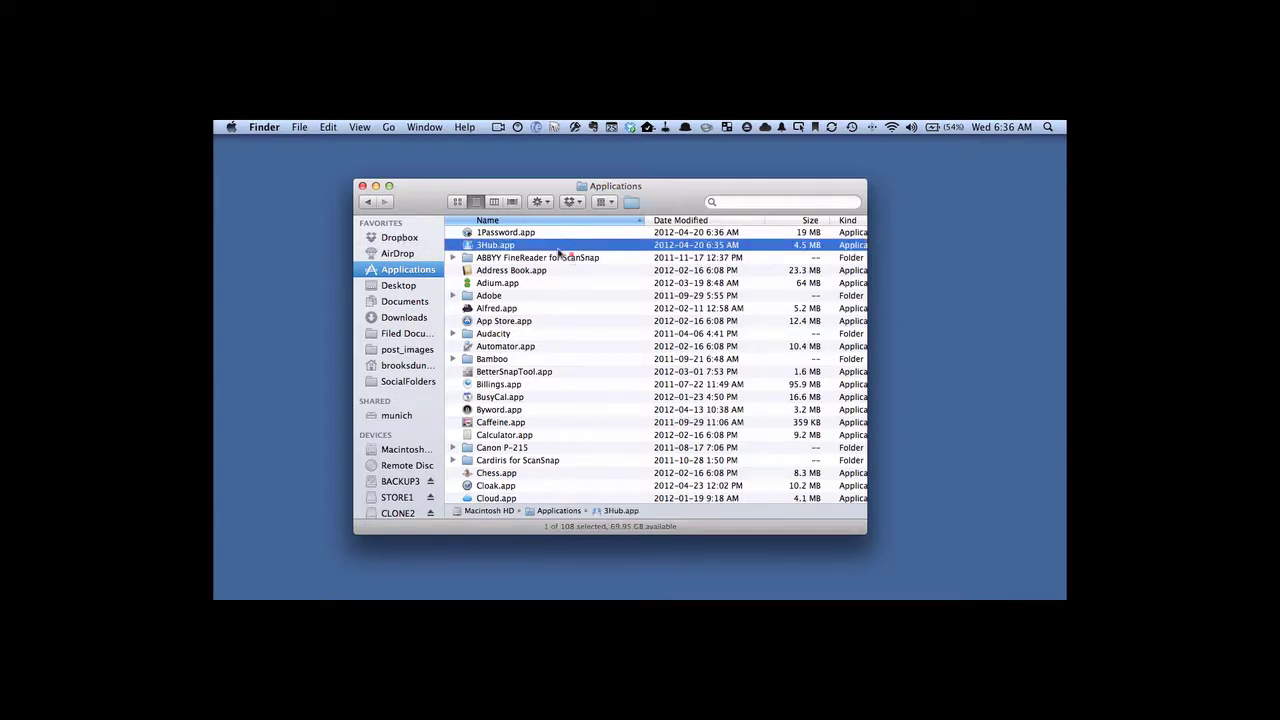
{"action": "mouse_move", "coordinate": [560, 253]}
{"action": "left_mouse_down"}
{"action": "mouse_move", "coordinate": [448, 257]}
{"action": "mouse_move", "coordinate": [523, 273]}
{"action": "mouse_move", "coordinate": [587, 252]}
{"action": "mouse_move", "coordinate": [511, 247]}
{"action": "left_mouse_up"}
{"action": "double_click", "coordinate": [524, 259]}
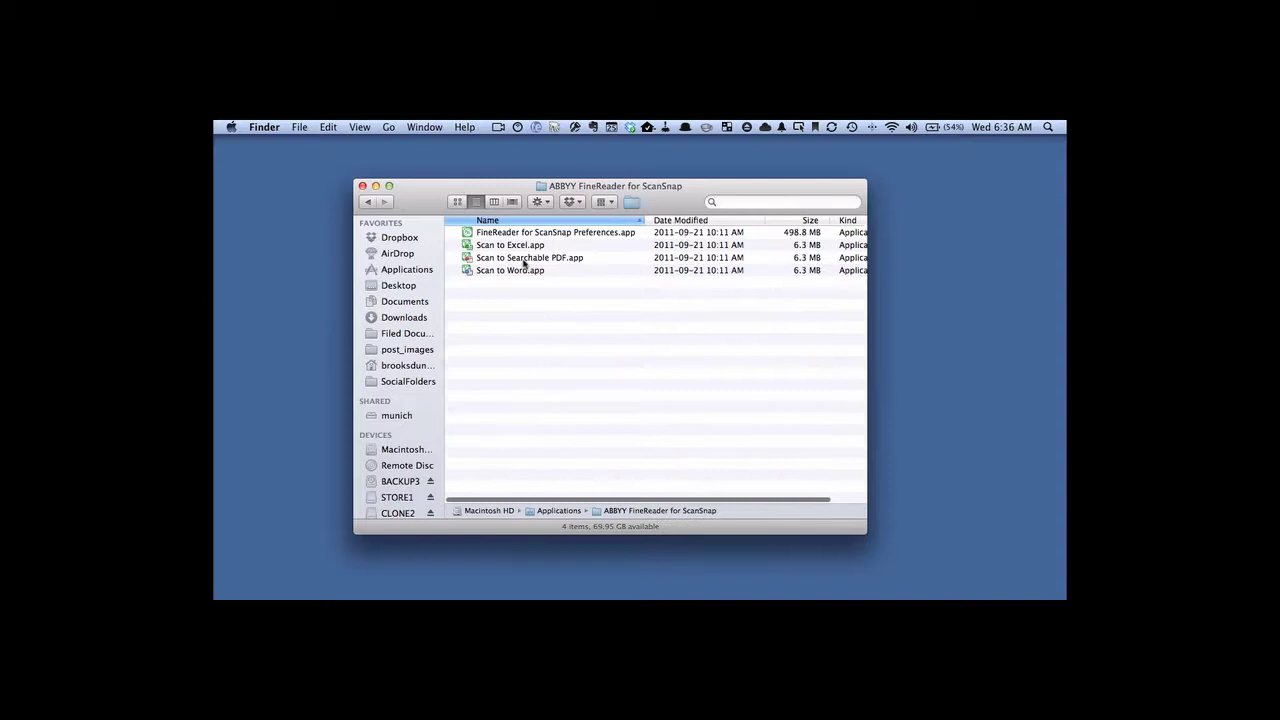
{"action": "left_click", "coordinate": [584, 232]}
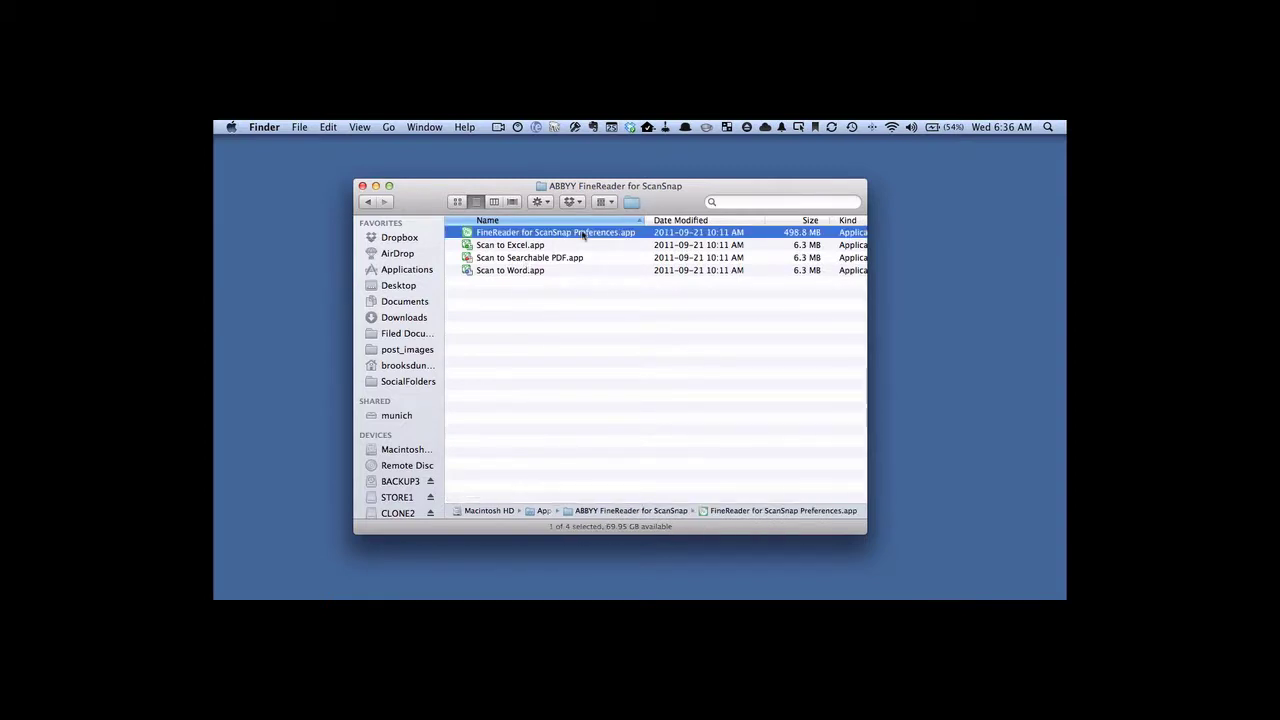
{"action": "double_click", "coordinate": [584, 232]}
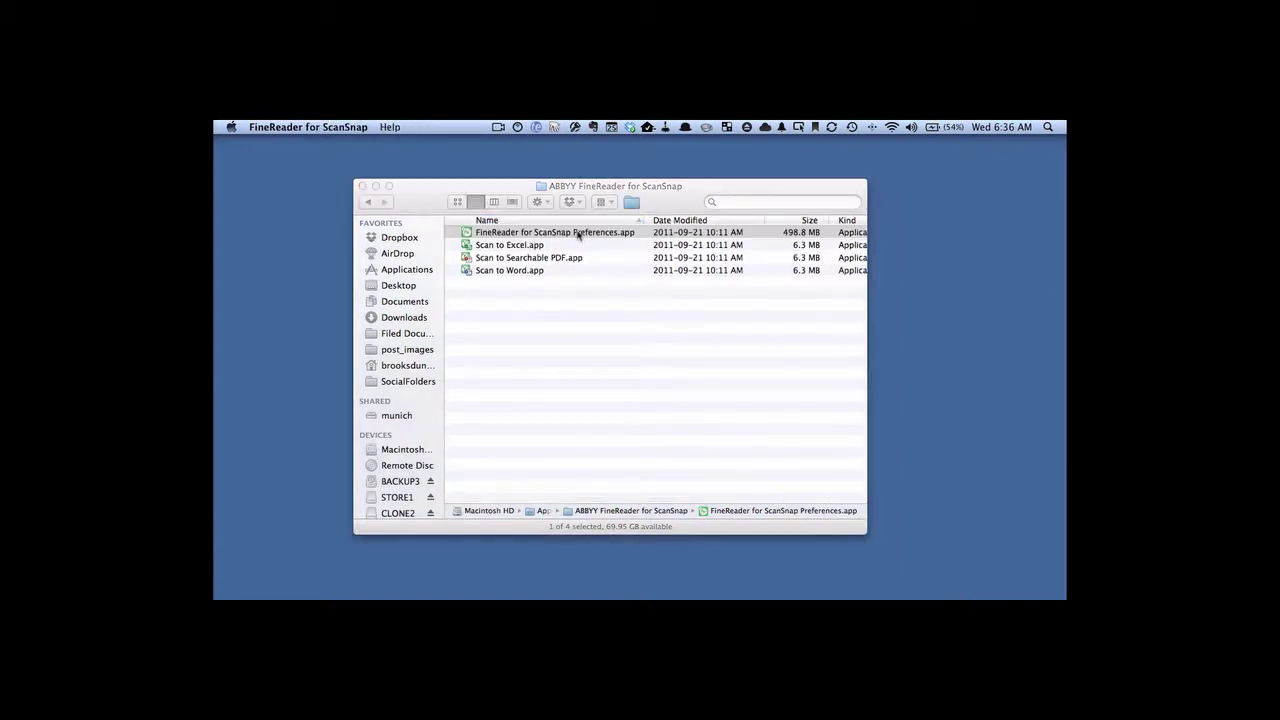
- In the FineReader for ScanSnap preferences, disable opening files after recognition and enable deleting scanned images after recognition
{"action": "left_click_drag", "start_coordinate": [702, 187], "coordinate": [700, 190]}
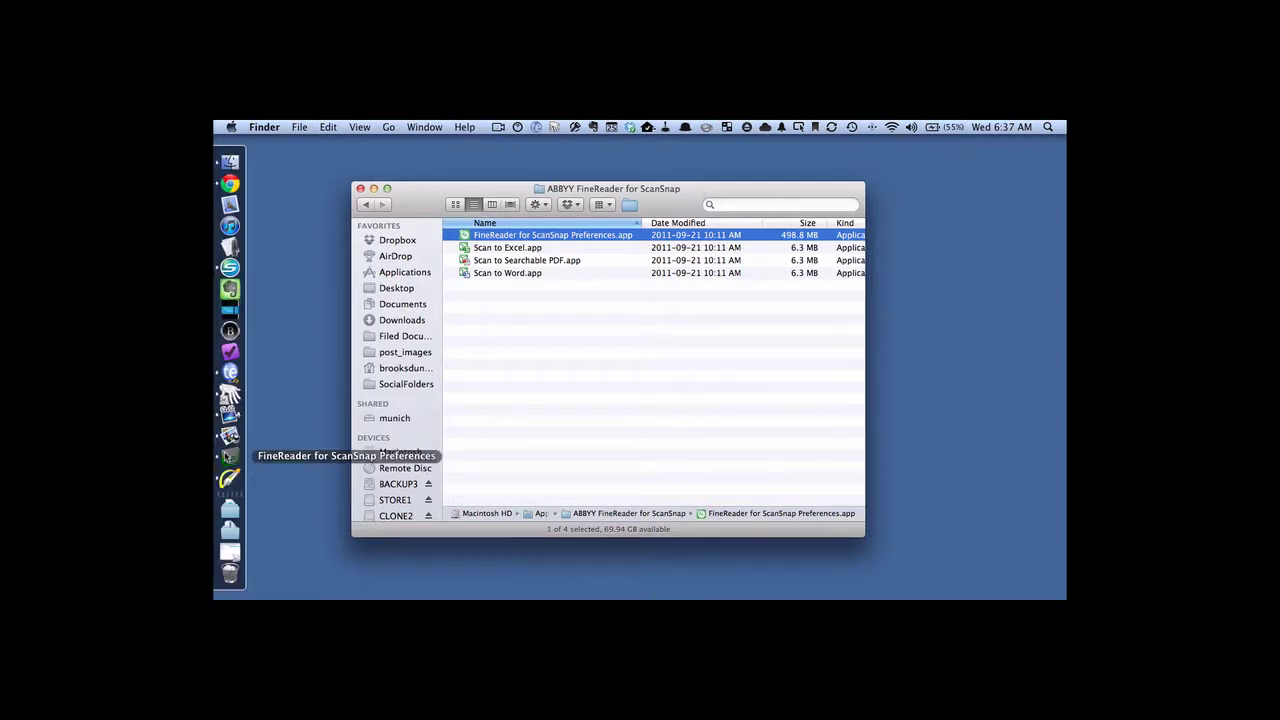
{"action": "left_click", "coordinate": [228, 457]}
{"action": "left_click", "coordinate": [305, 126]}
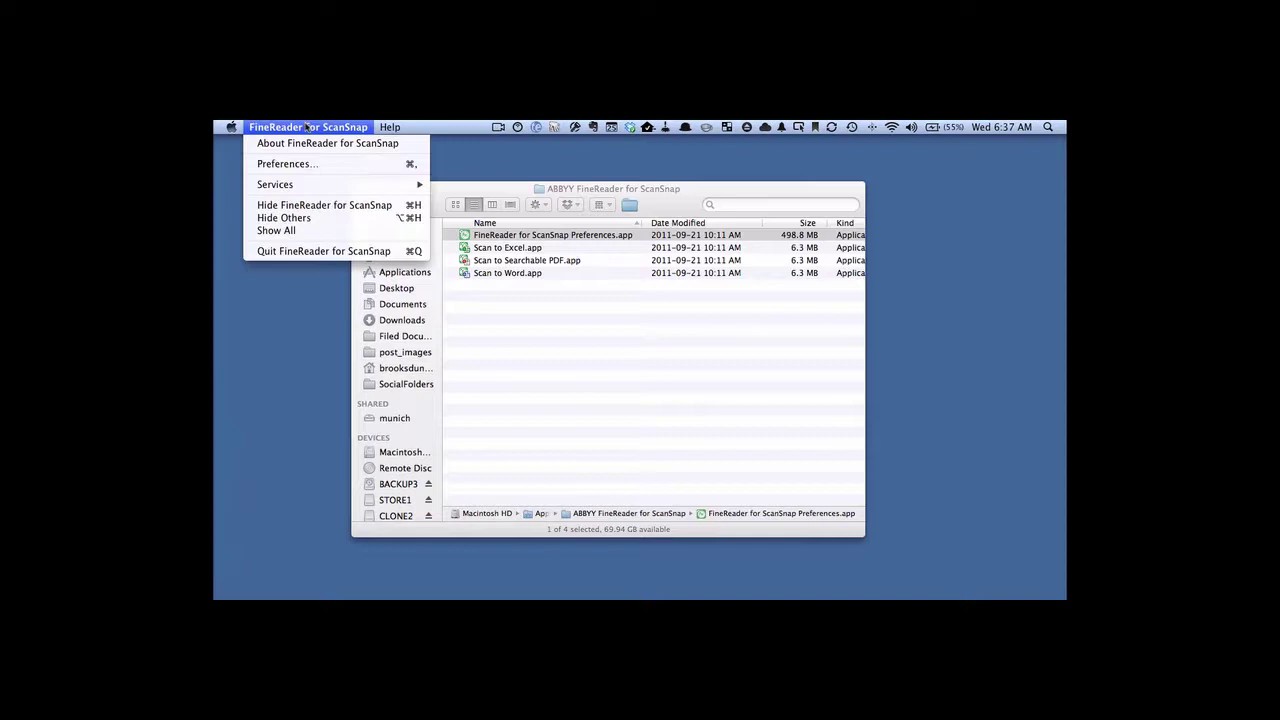
{"action": "left_click", "coordinate": [322, 164]}
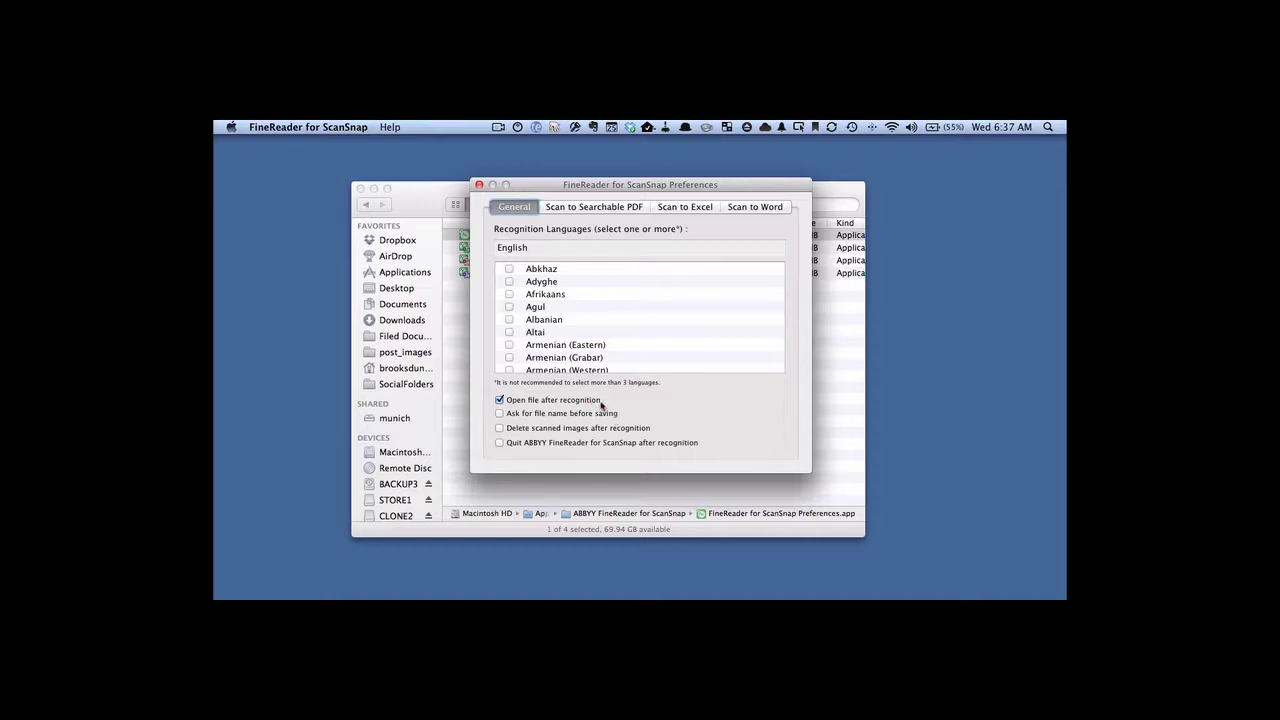
{"action": "left_click", "coordinate": [500, 400]}
{"action": "left_click", "coordinate": [499, 428]}
{"action": "left_click", "coordinate": [479, 185]}
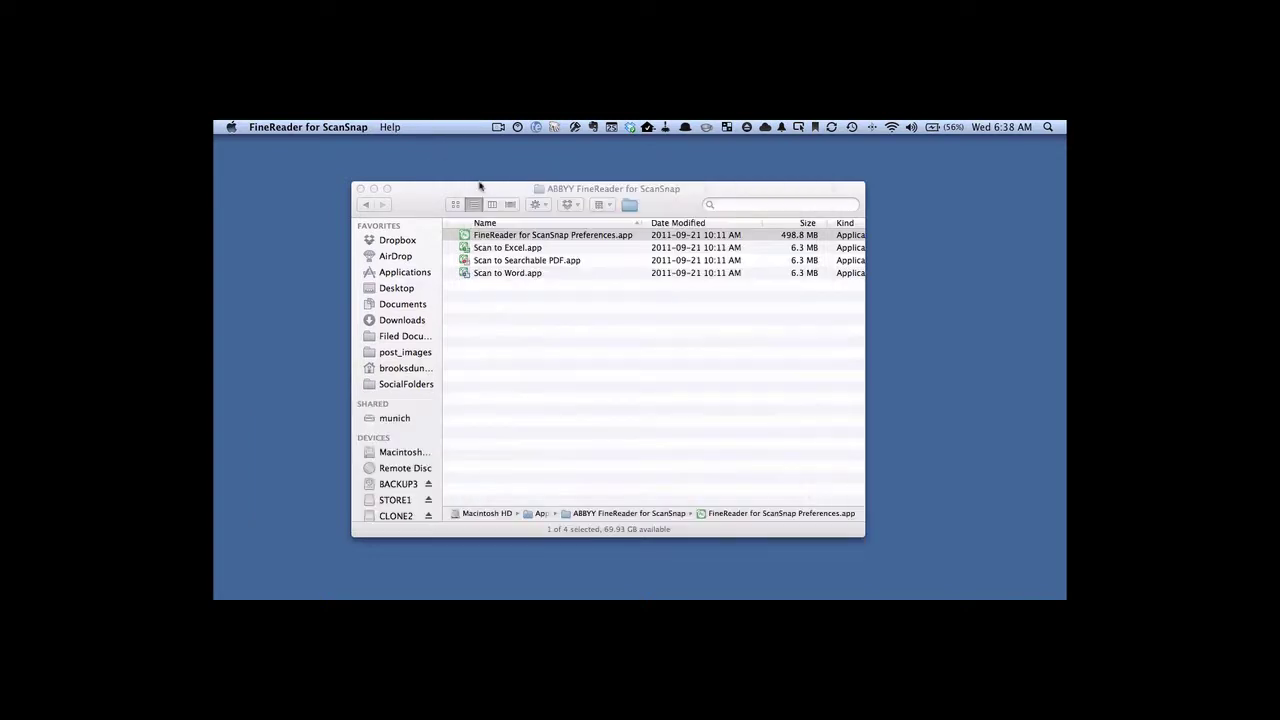
- Open the Scan Inbox folder on the Desktop in Finder and display its files as icons, clear of the conversion window
{"action": "left_click", "coordinate": [402, 288]}
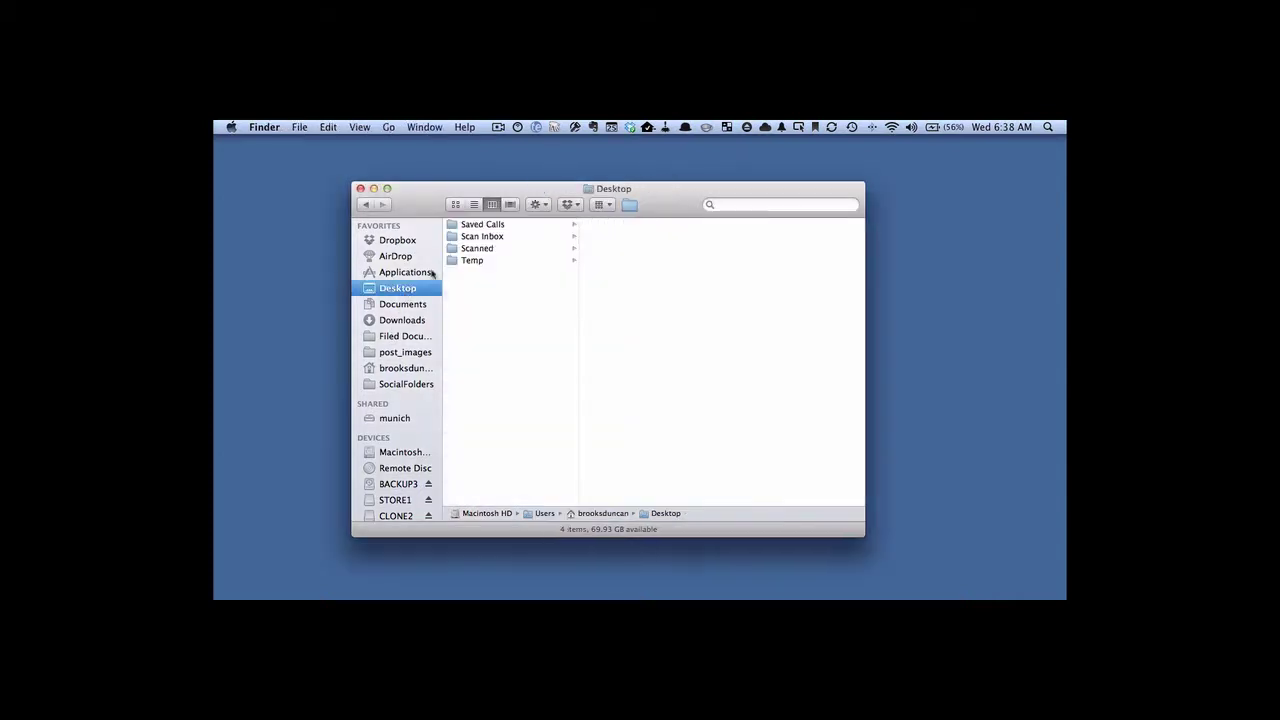
{"action": "left_click", "coordinate": [491, 238]}
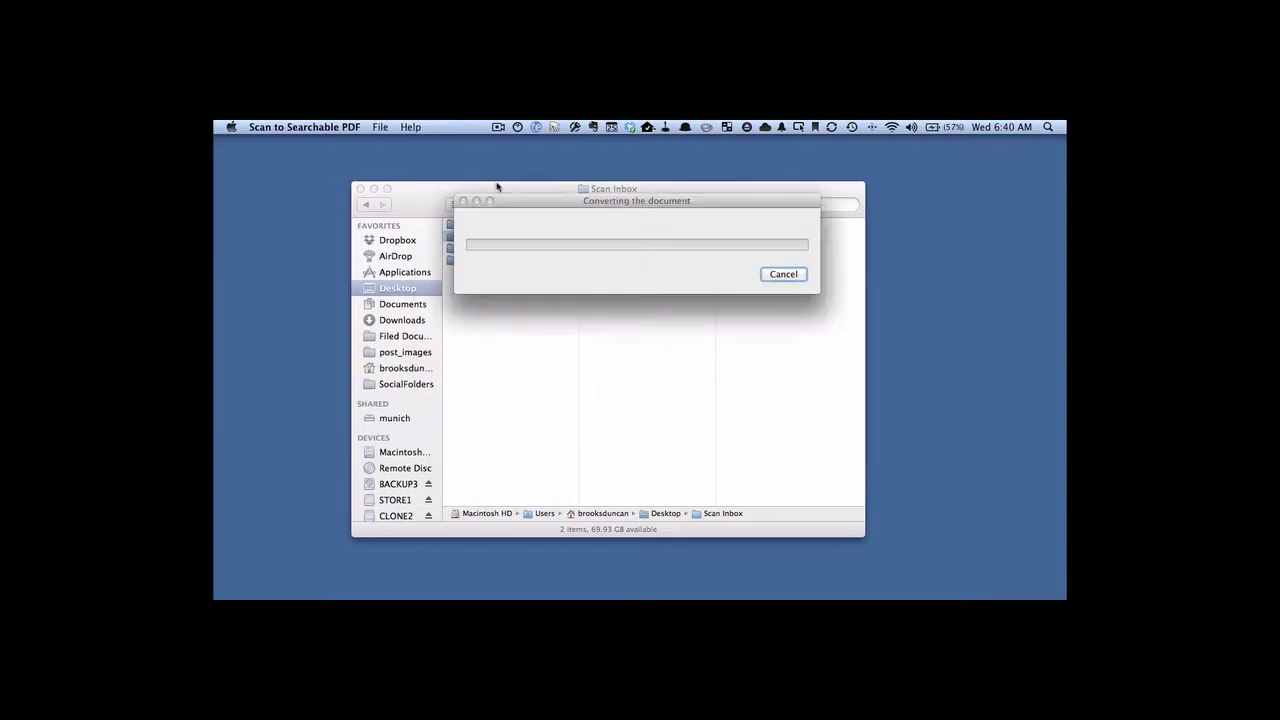
{"action": "left_click", "coordinate": [517, 334]}
{"action": "left_click_drag", "start_coordinate": [528, 200], "coordinate": [688, 338]}
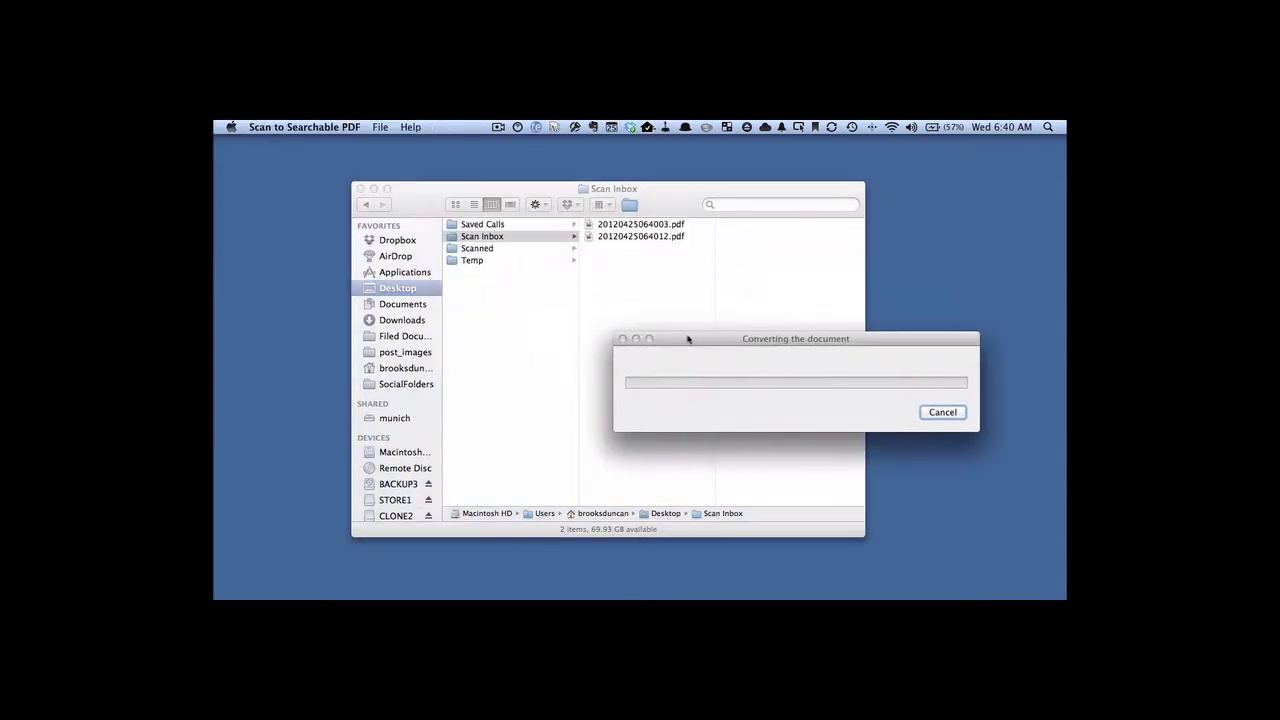
{"action": "left_click", "coordinate": [455, 204]}
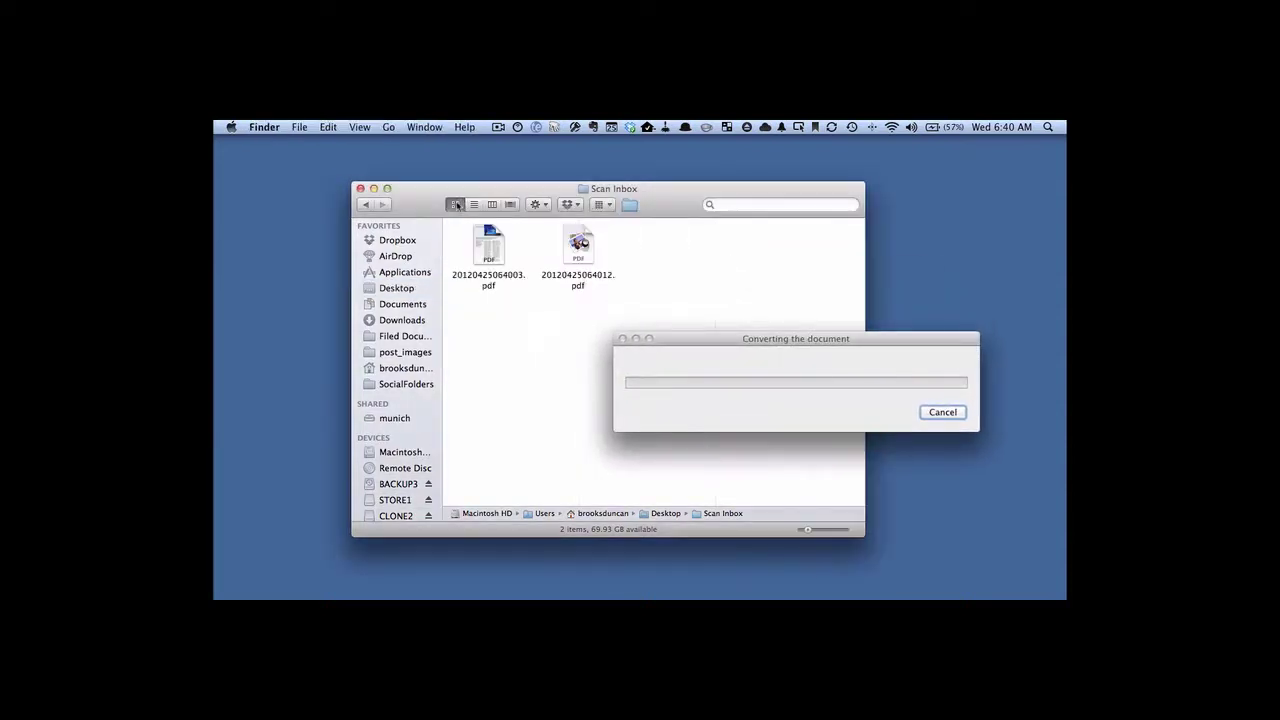
- Move the document conversion window away from the scanned files and bring the Scan Inbox folder to the front
{"action": "left_click", "coordinate": [953, 358]}
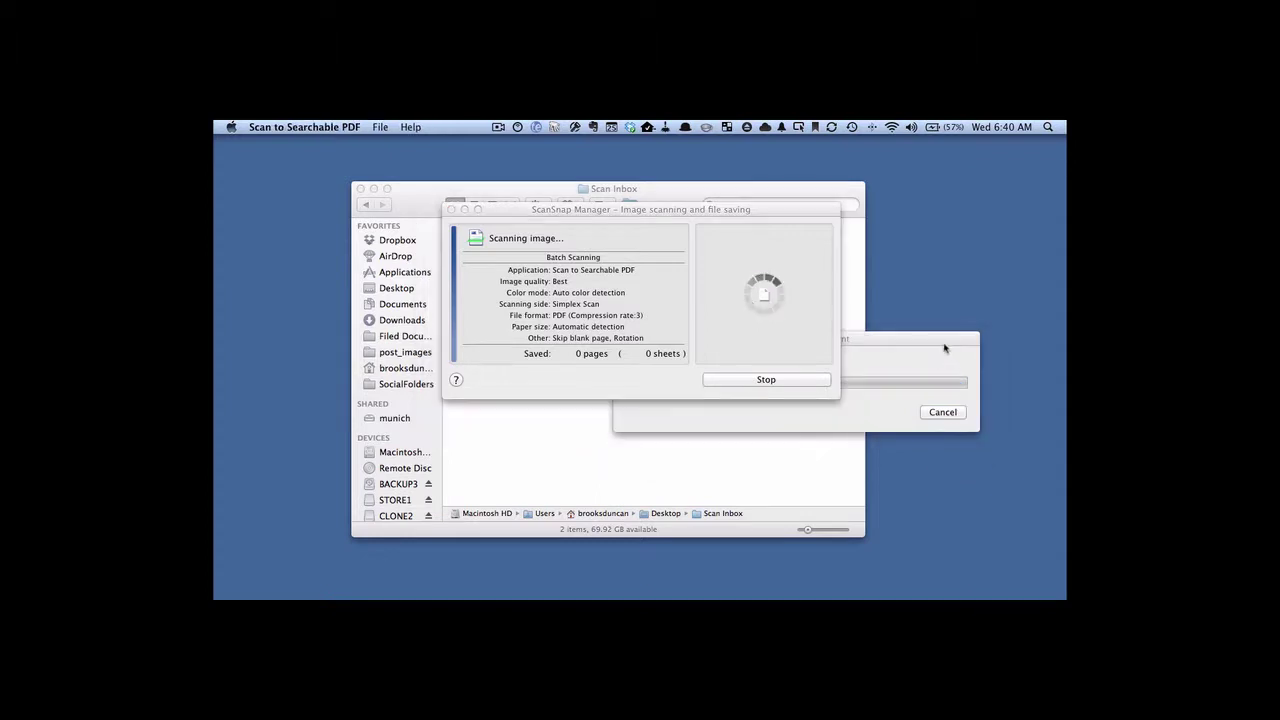
{"action": "left_click_drag", "start_coordinate": [944, 347], "coordinate": [975, 436]}
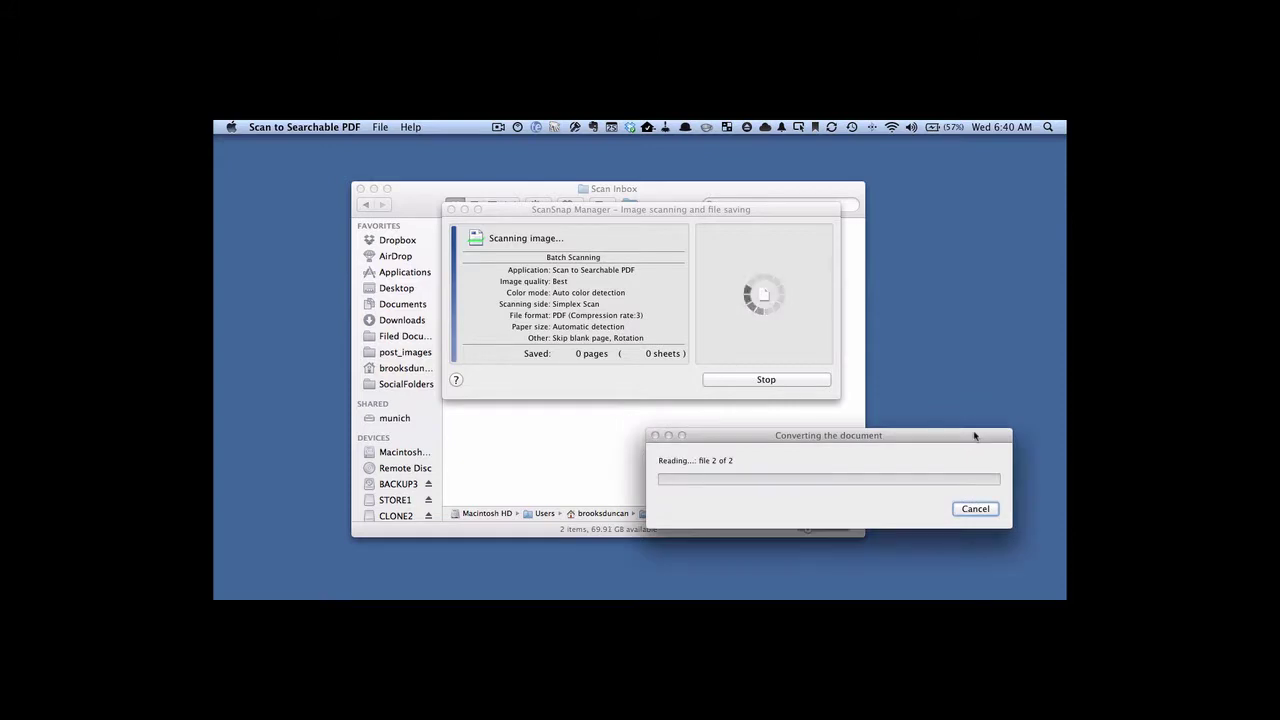
{"action": "left_click", "coordinate": [600, 204]}
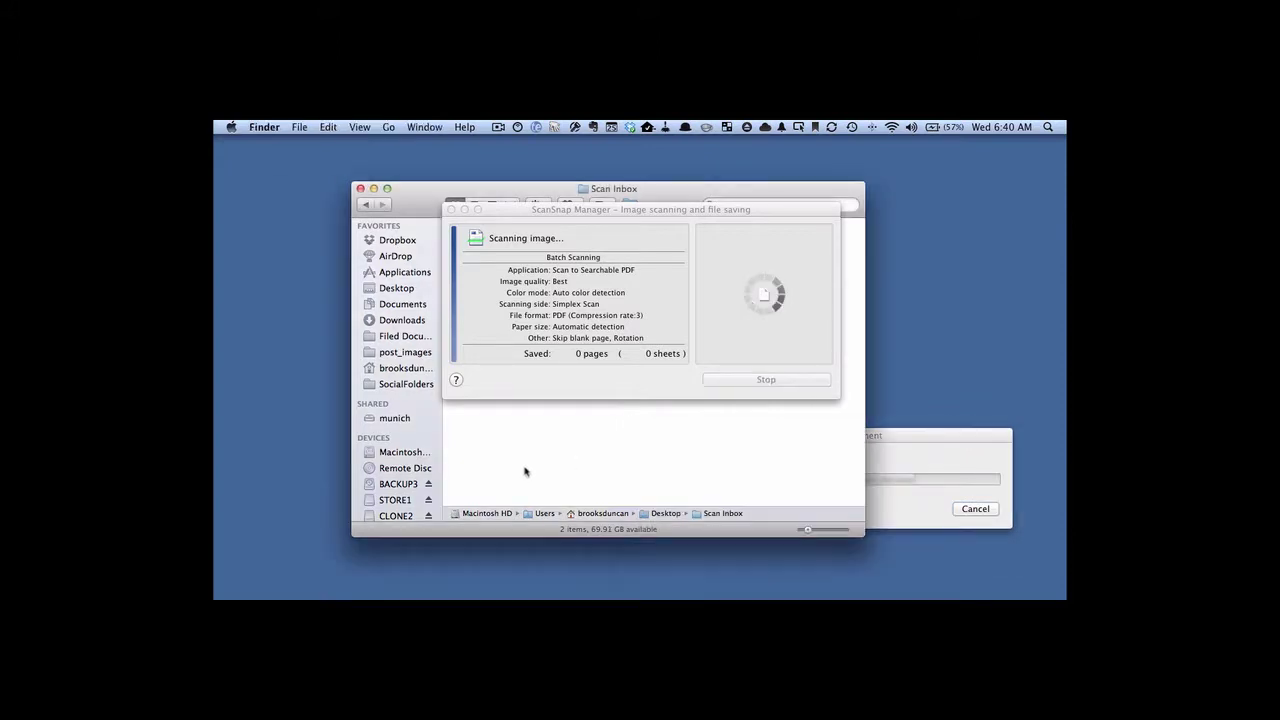
{"action": "left_click", "coordinate": [600, 204]}
{"action": "left_click", "coordinate": [754, 271]}
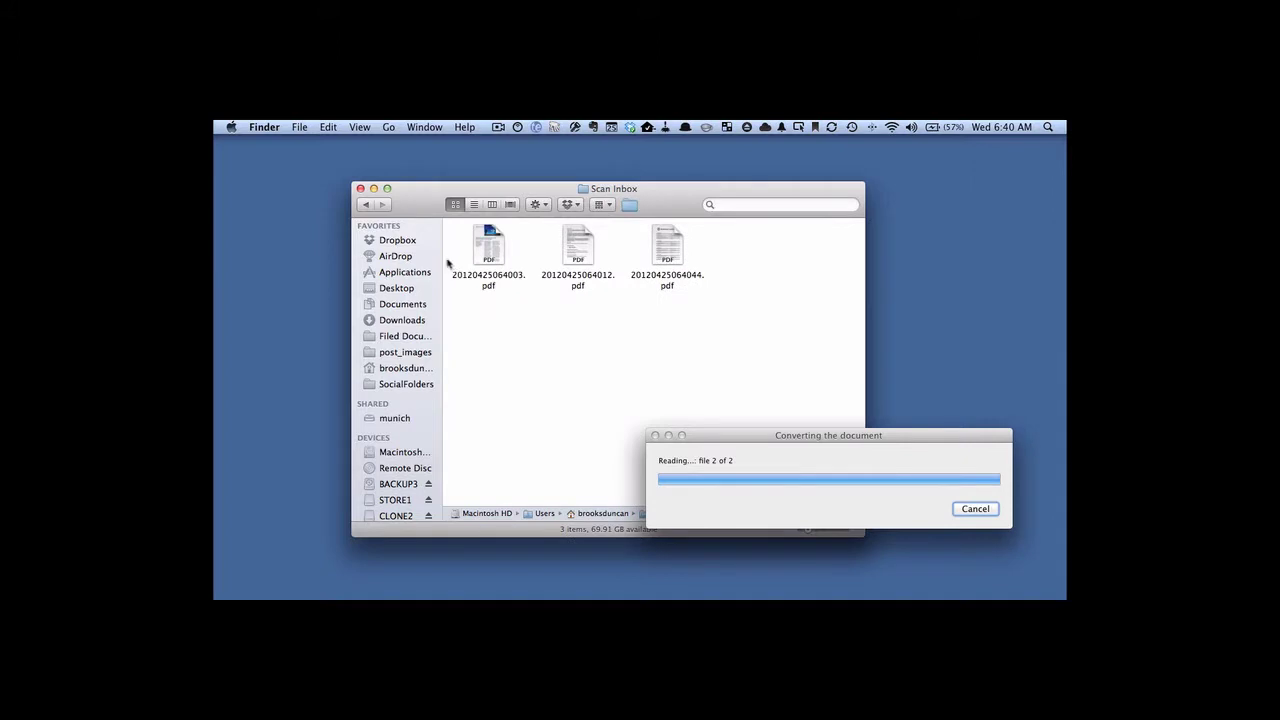
- Open 20120425064003.pdf, check that its body text can be selected, and close the document
{"action": "left_click", "coordinate": [489, 255]}
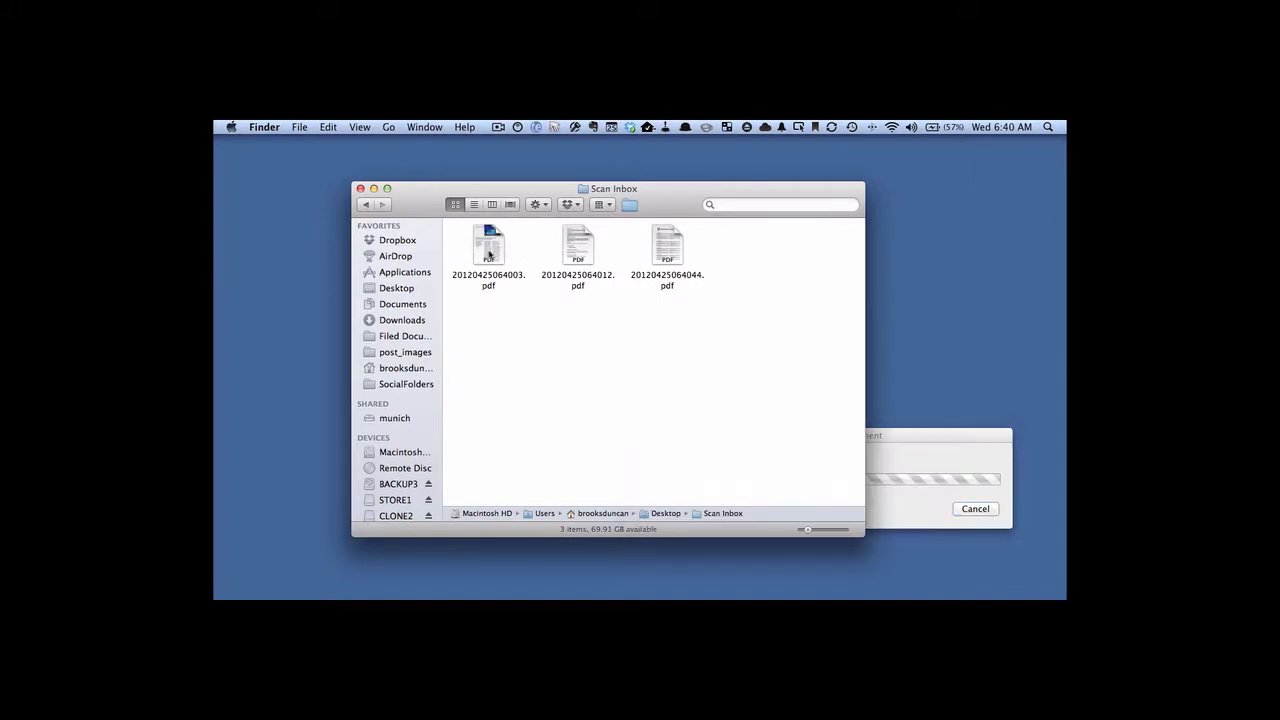
{"action": "double_click", "coordinate": [489, 255]}
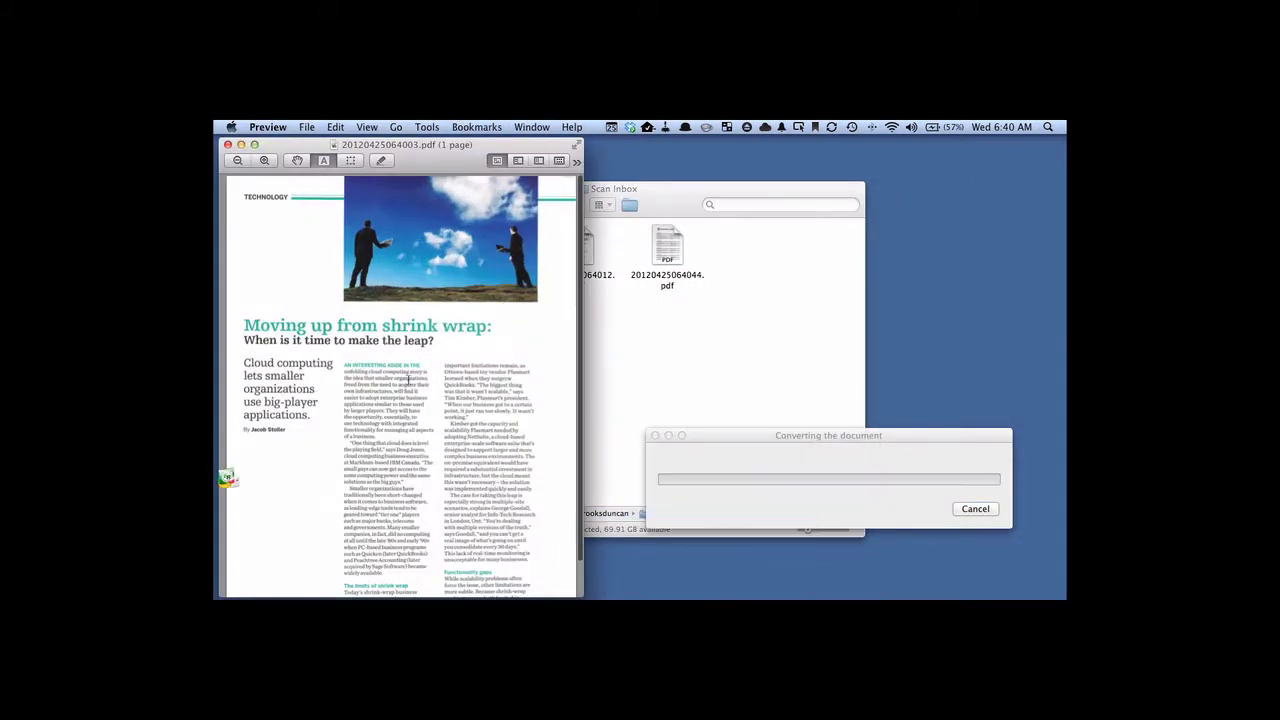
{"action": "left_click_drag", "start_coordinate": [407, 379], "coordinate": [374, 376]}
{"action": "left_click", "coordinate": [436, 386]}
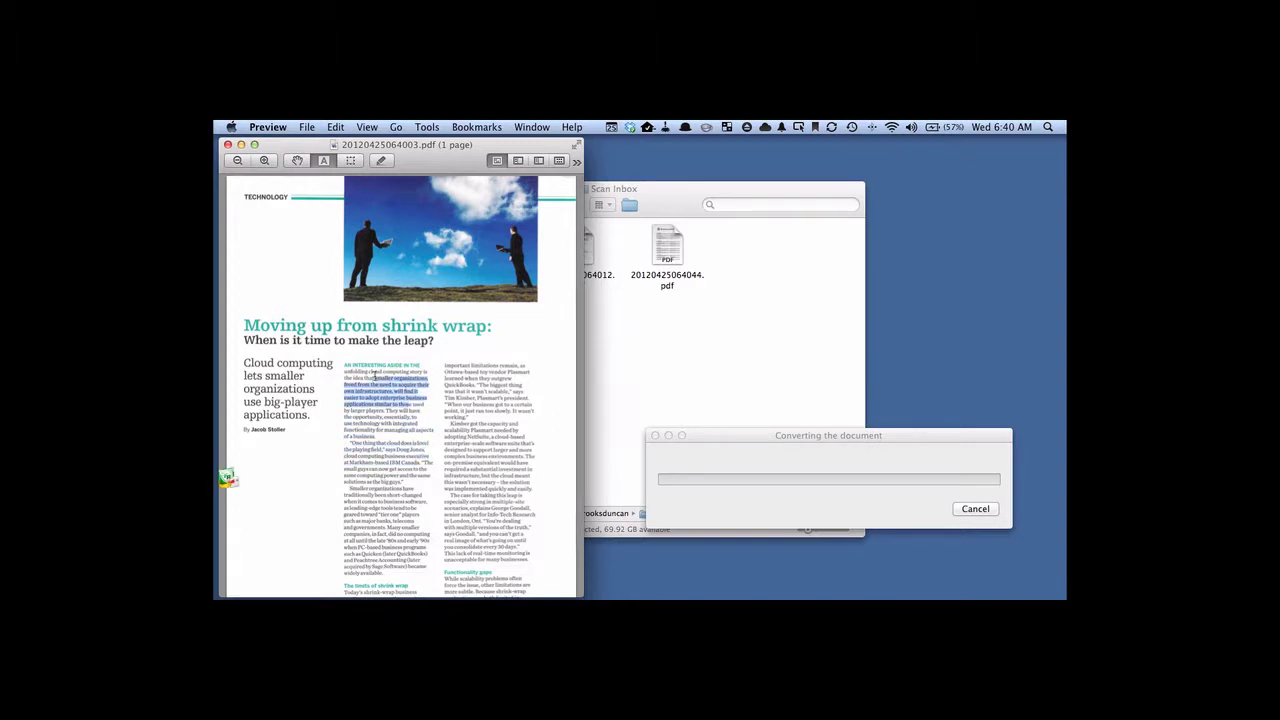
{"action": "key", "text": "super+w"}
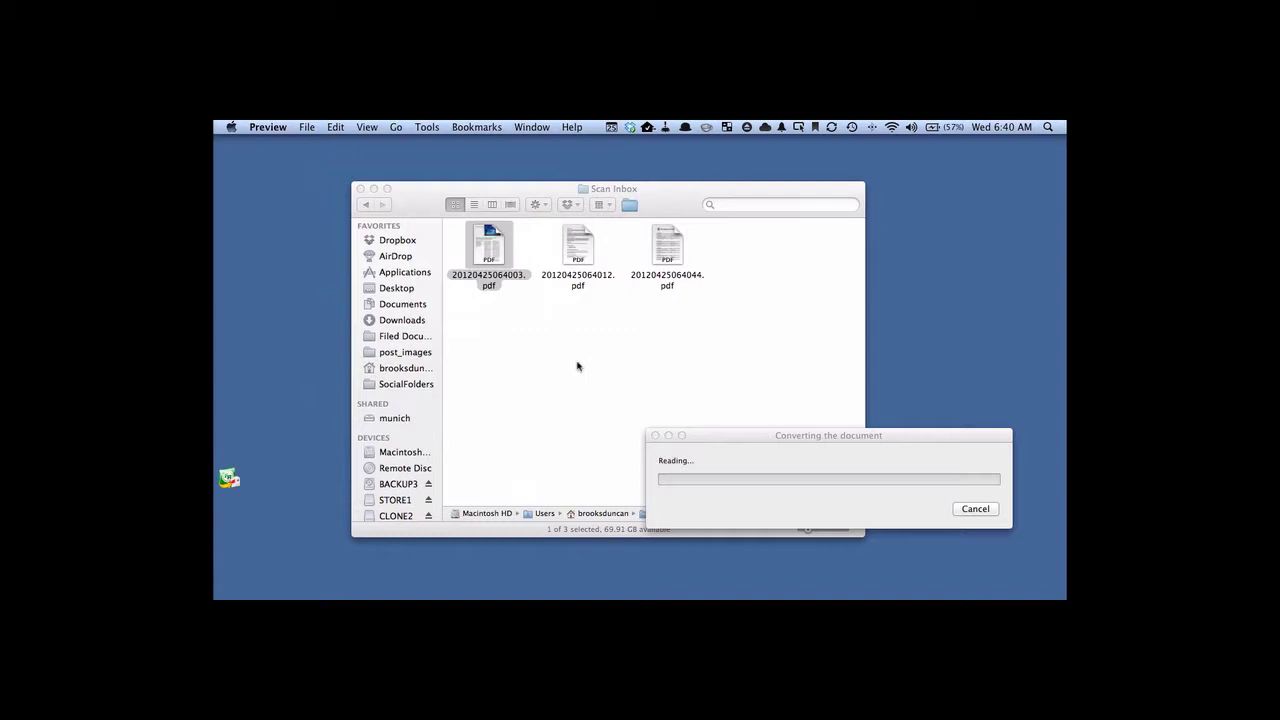